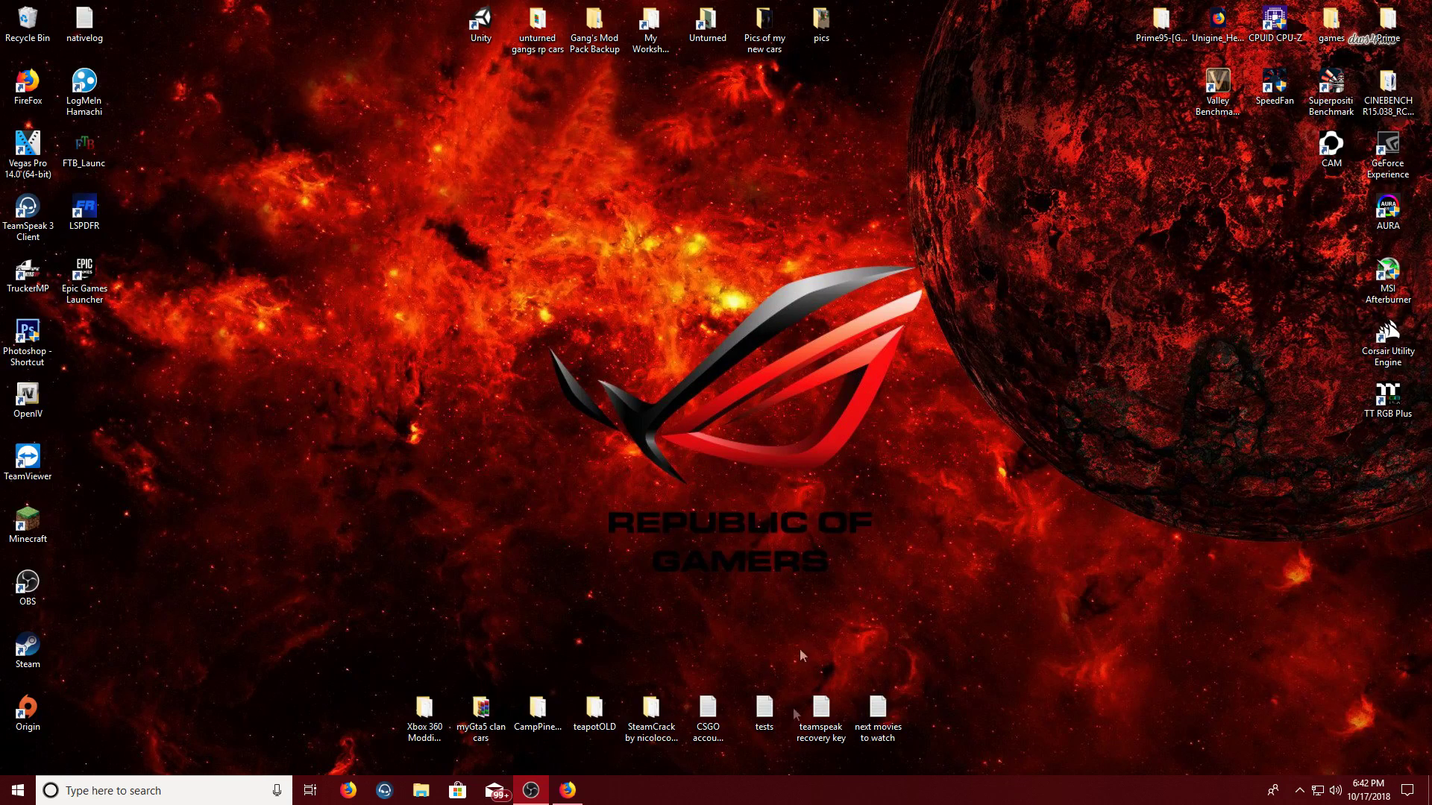
Step: In Firefox, request the client download on fivem.net, review and accept the Terms of Service, and save FiveM.exe
mouse_move(569, 792)
click(571, 792)
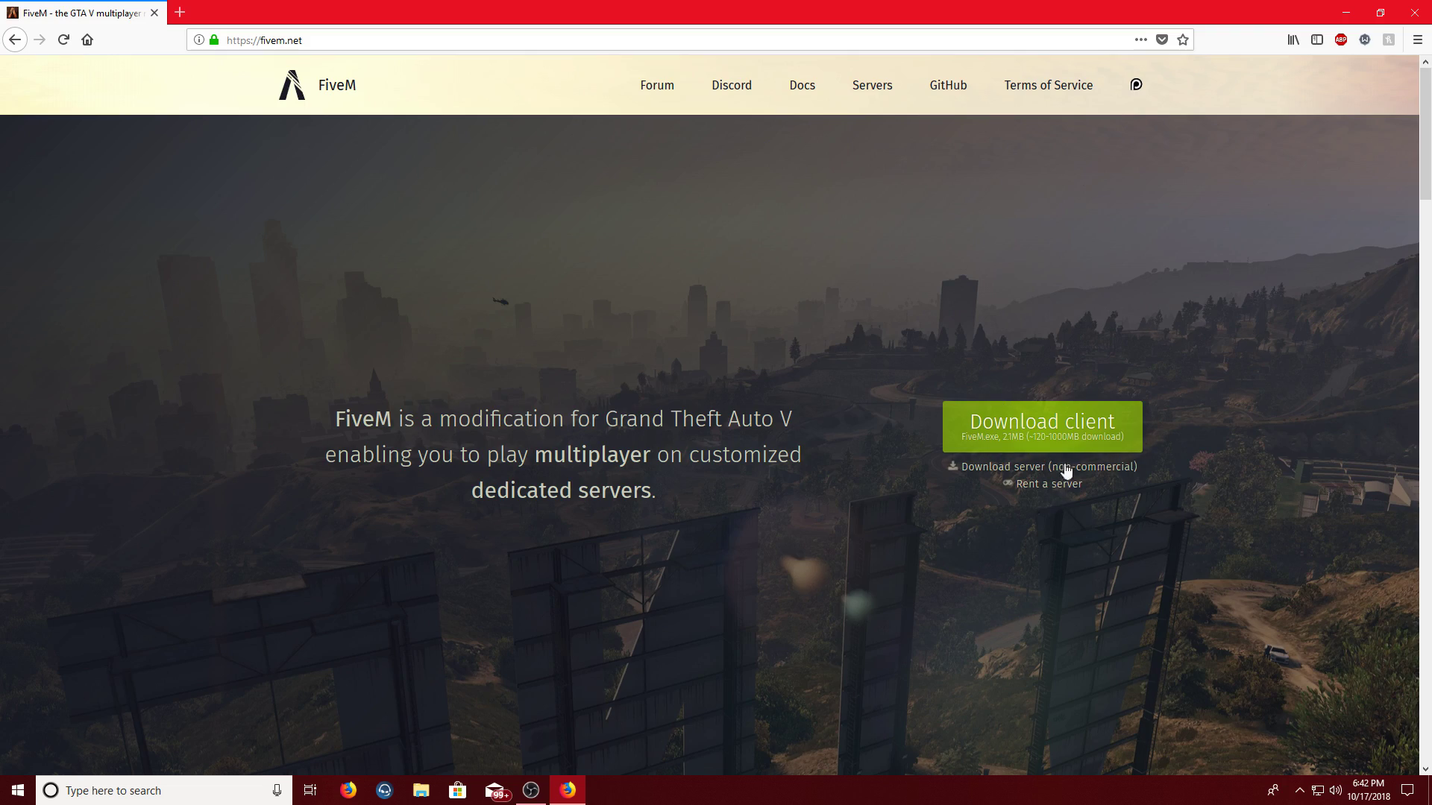
click(1063, 424)
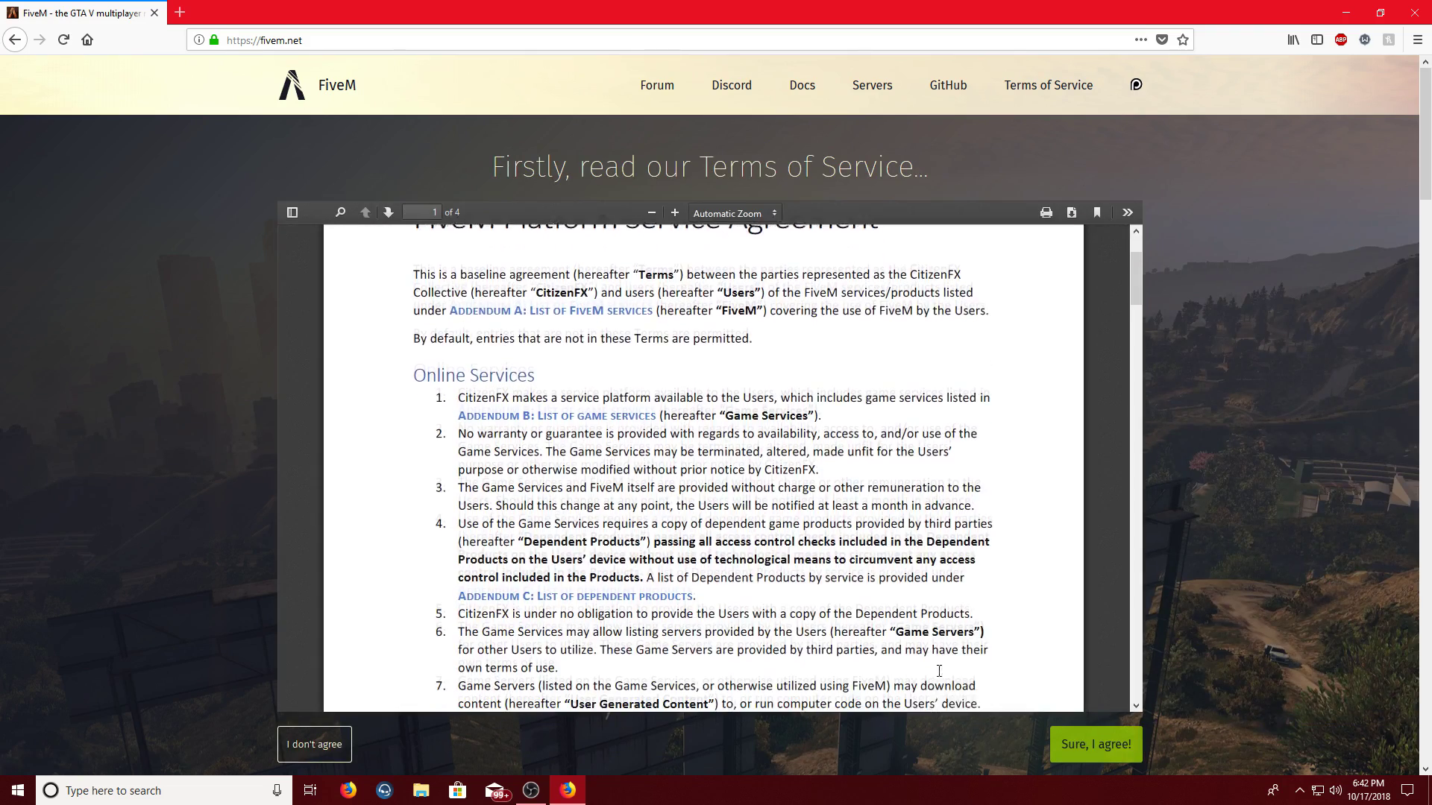
scroll(423, 380, down, 10)
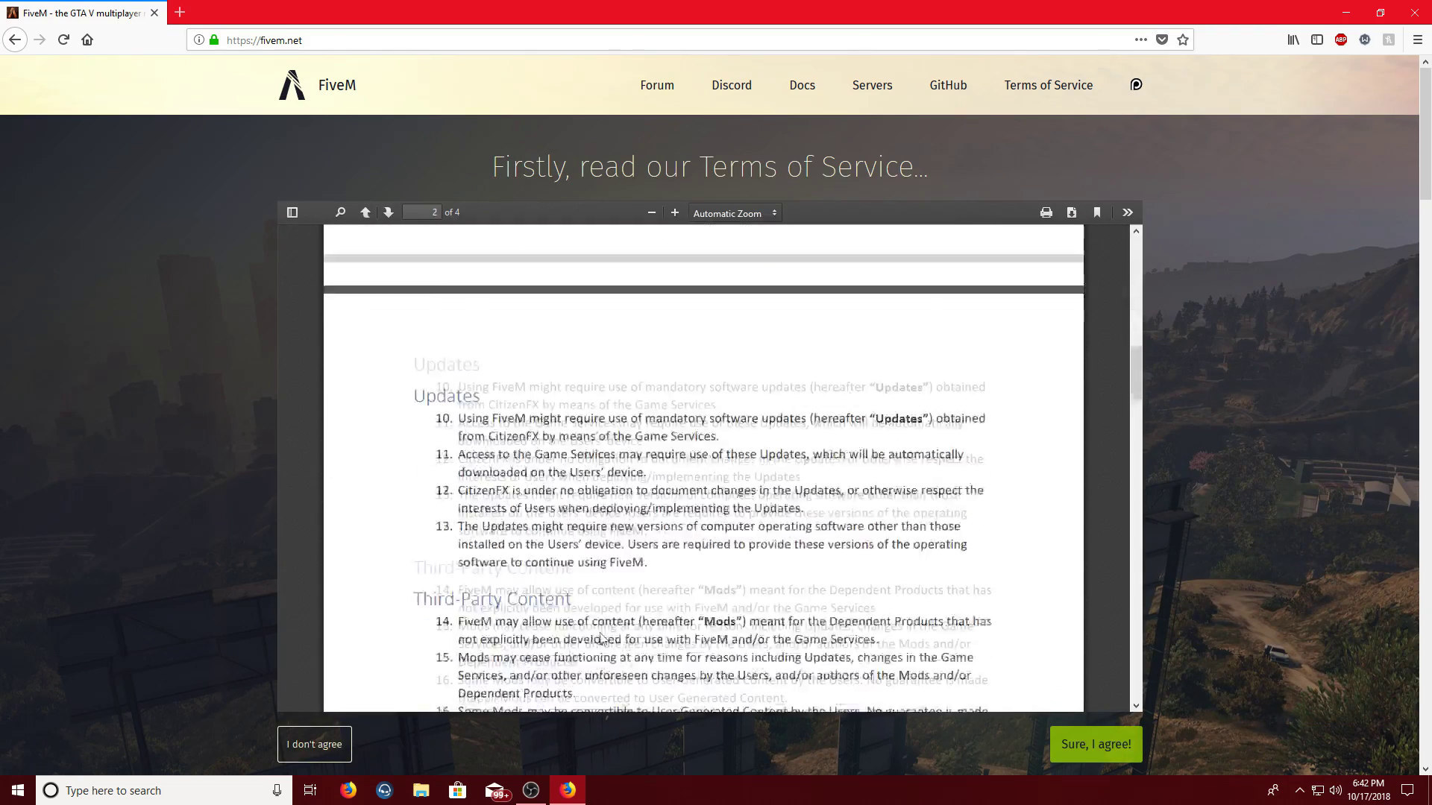
scroll(847, 563, down, 8)
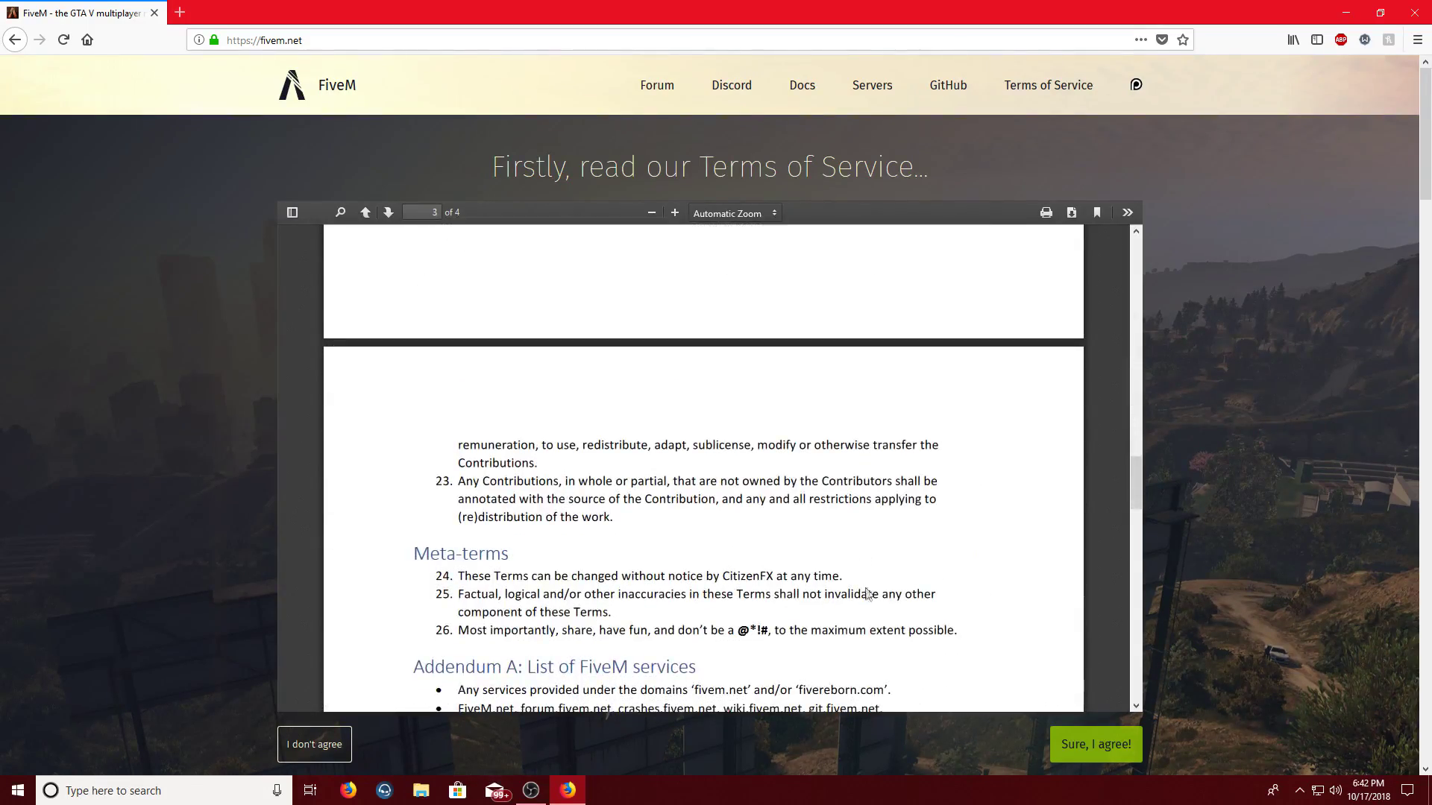
scroll(790, 662, down, 2)
scroll(790, 662, down, 10)
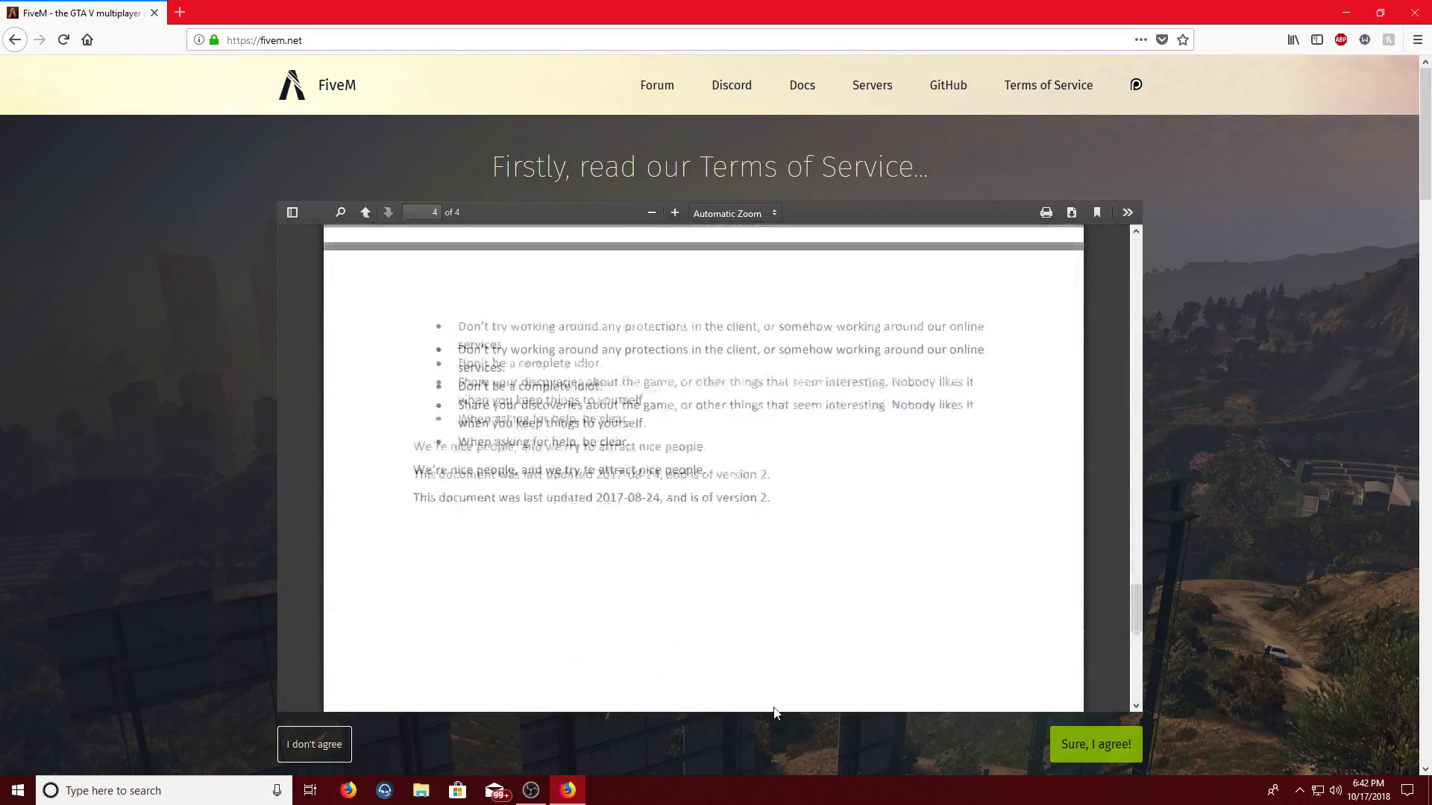
scroll(807, 685, down, 5)
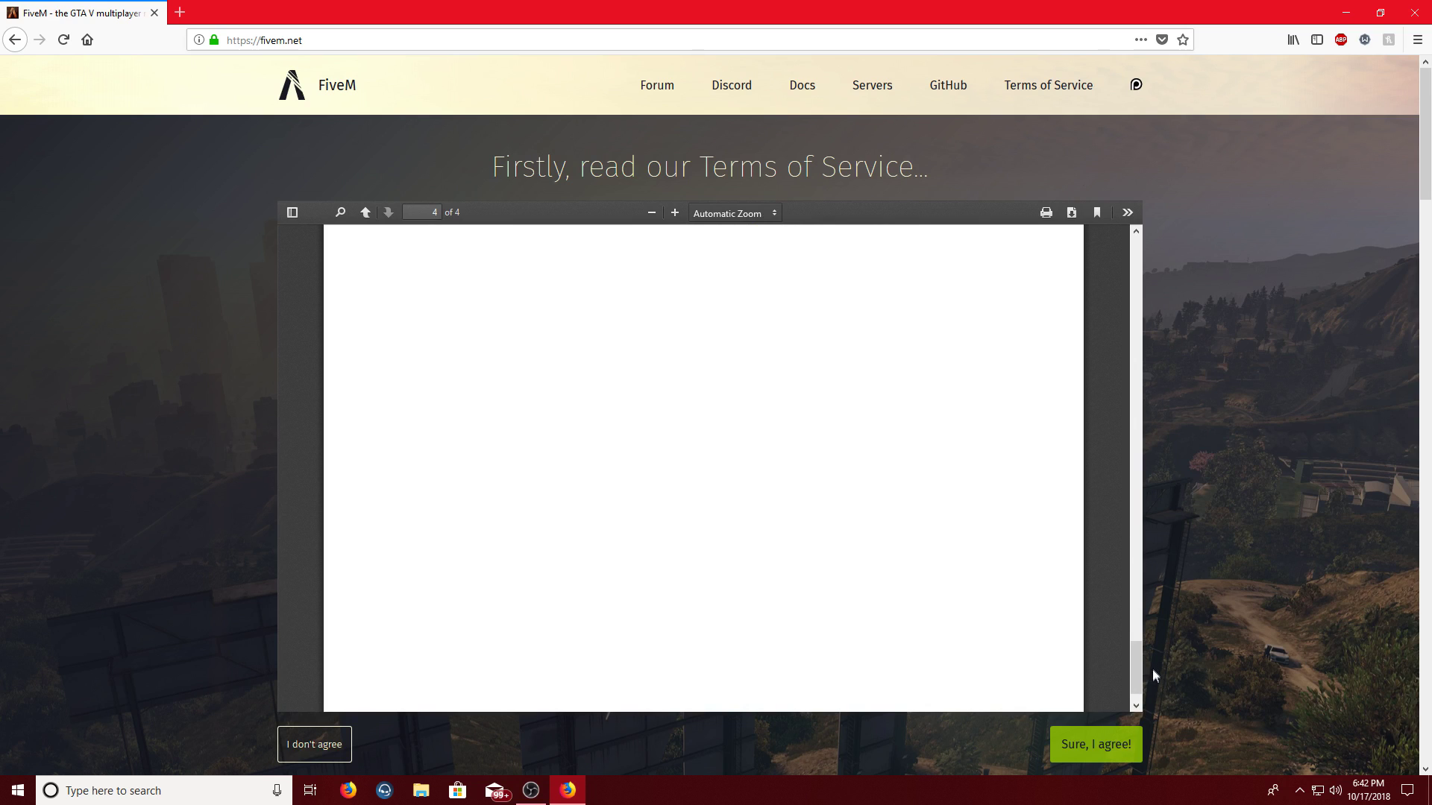
drag(1135, 679, 1102, 226)
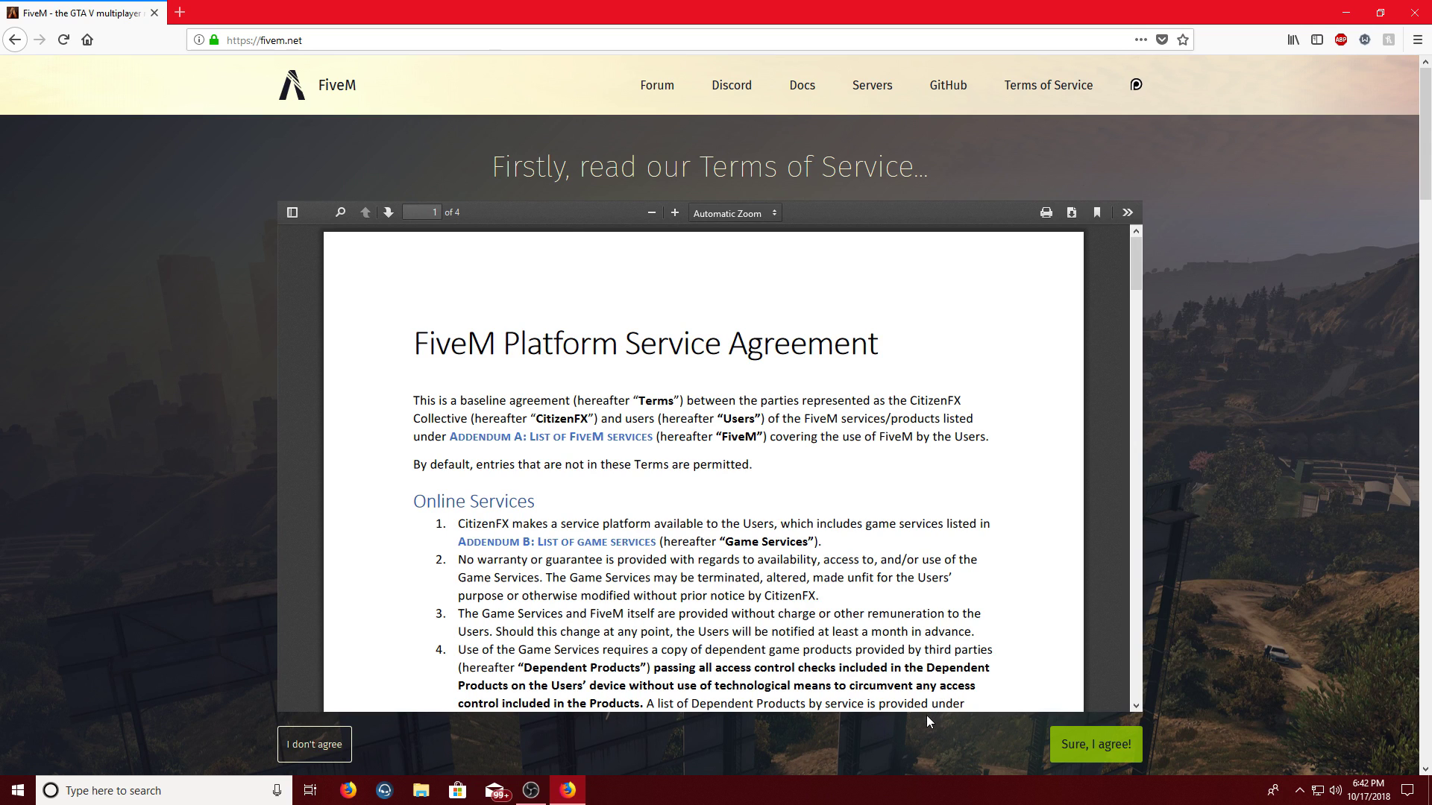
click(1110, 752)
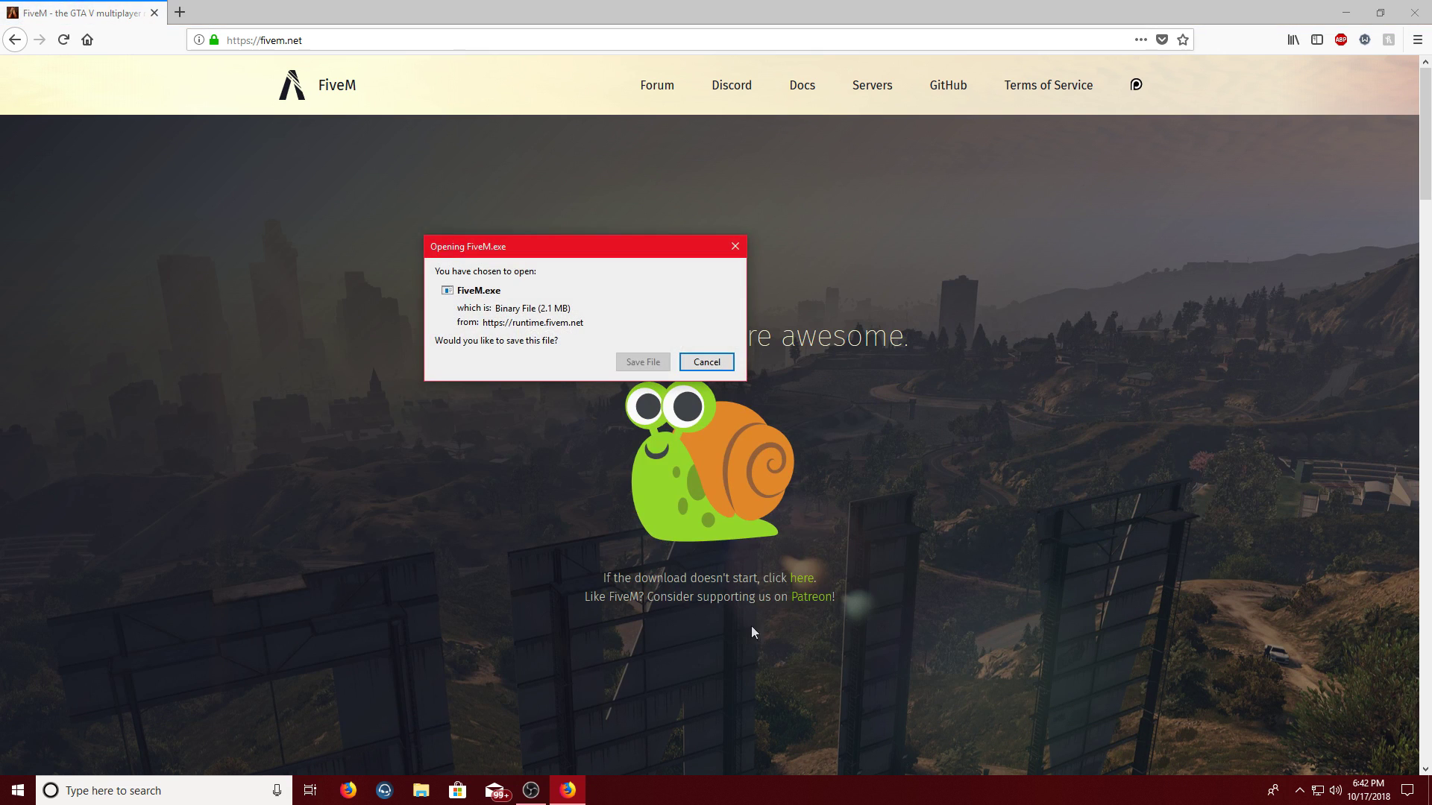
click(642, 362)
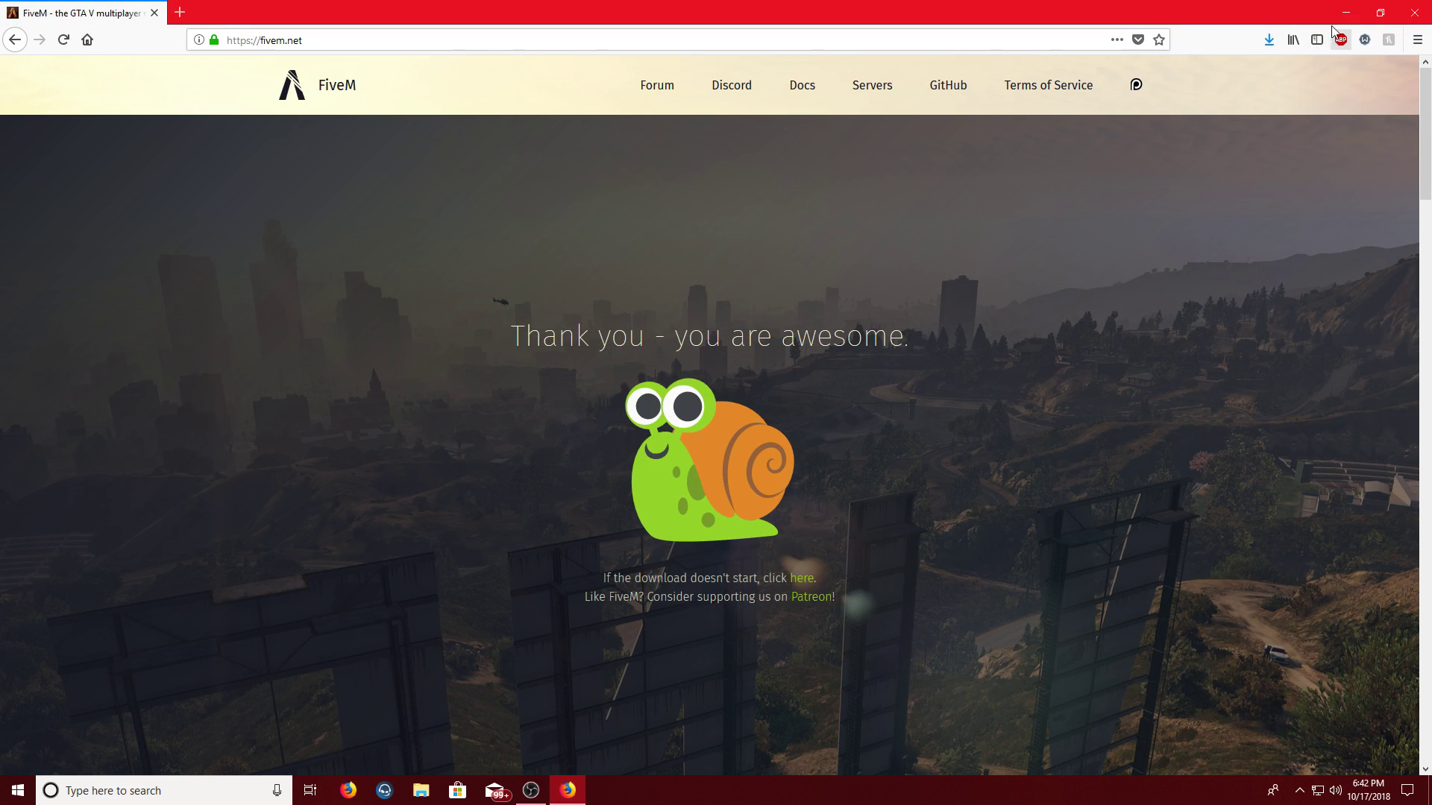
Step: Move the downloaded FiveM application out of the Downloads folder onto an empty area of the desktop and close the folder
click(1267, 40)
click(1260, 70)
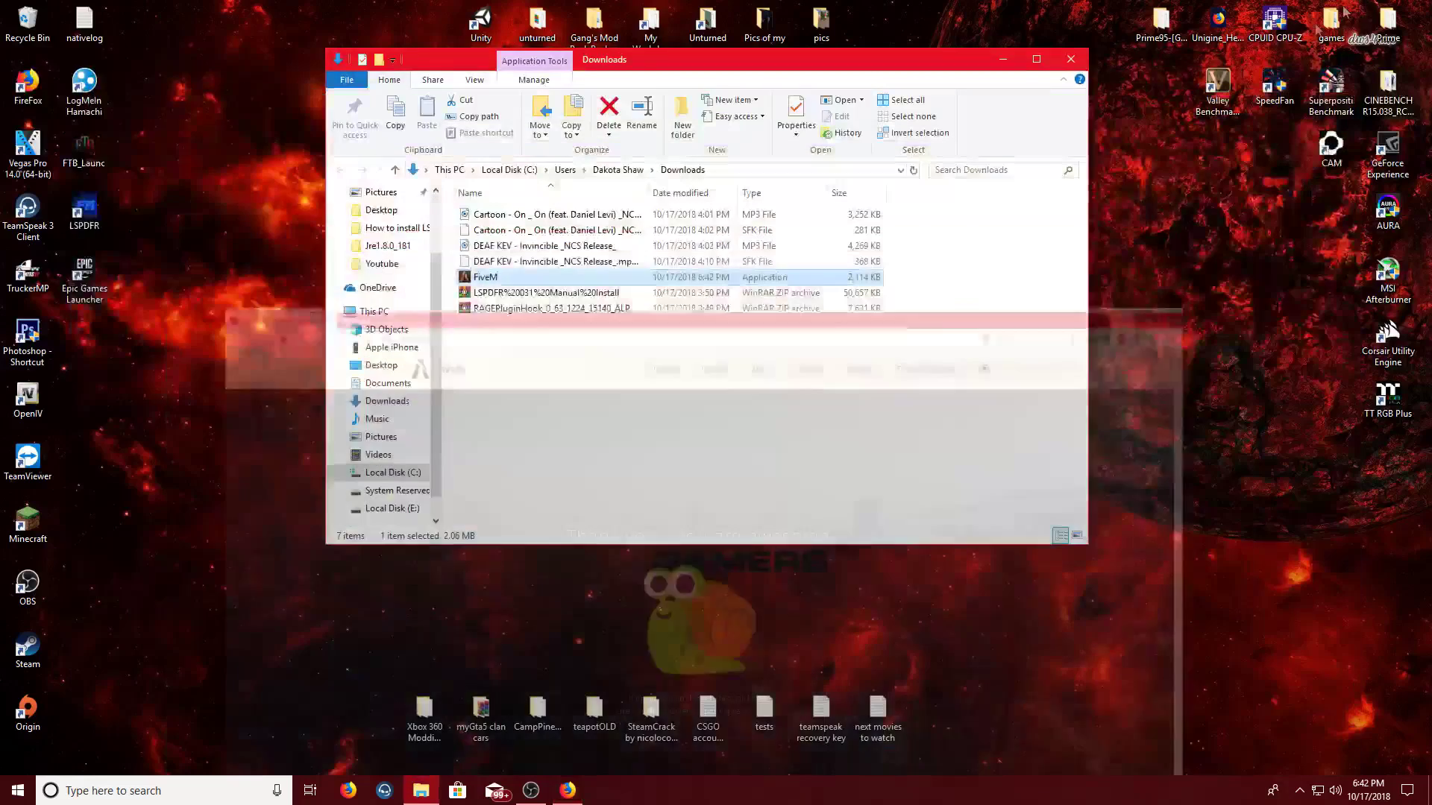
drag(498, 278, 267, 331)
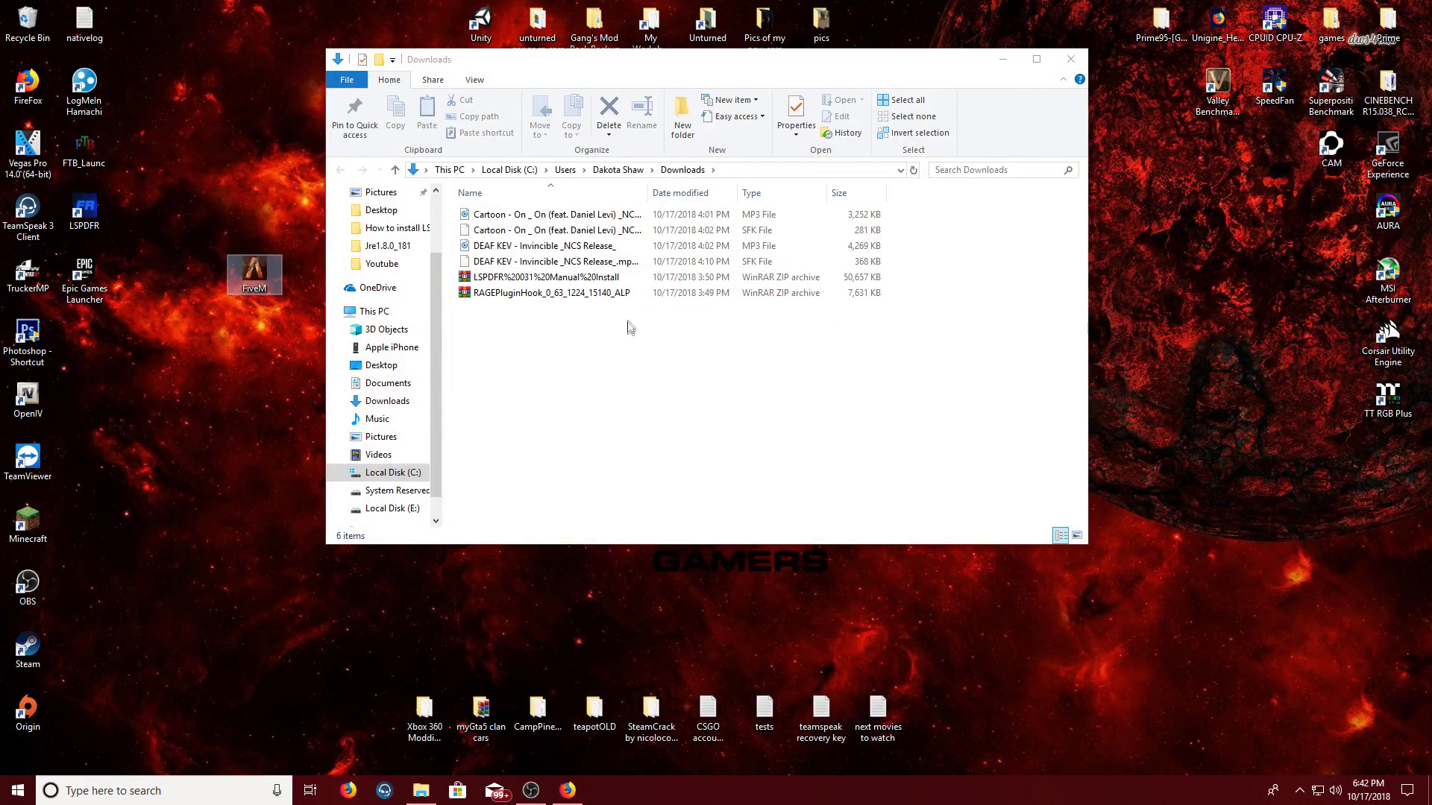
click(1071, 59)
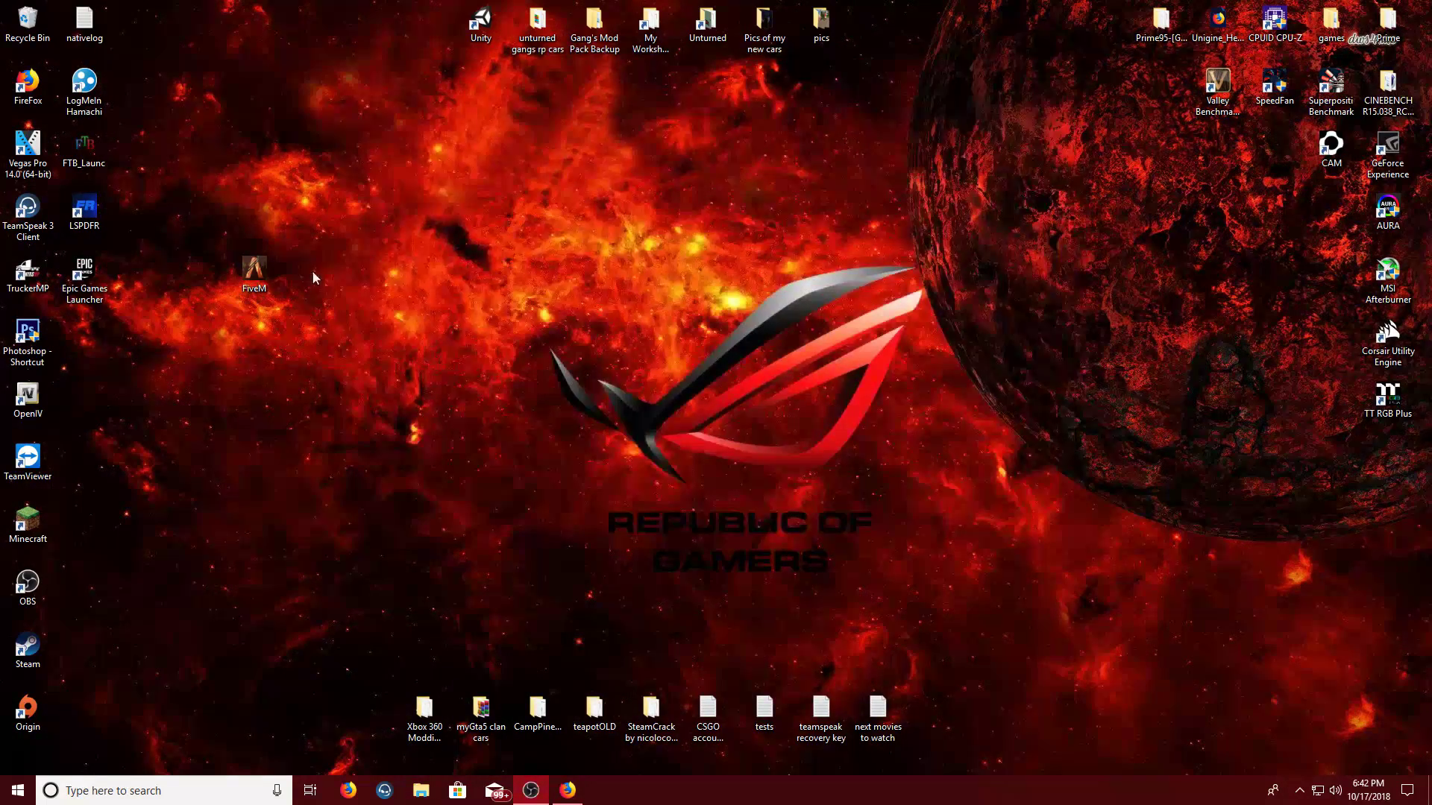
drag(256, 273, 496, 344)
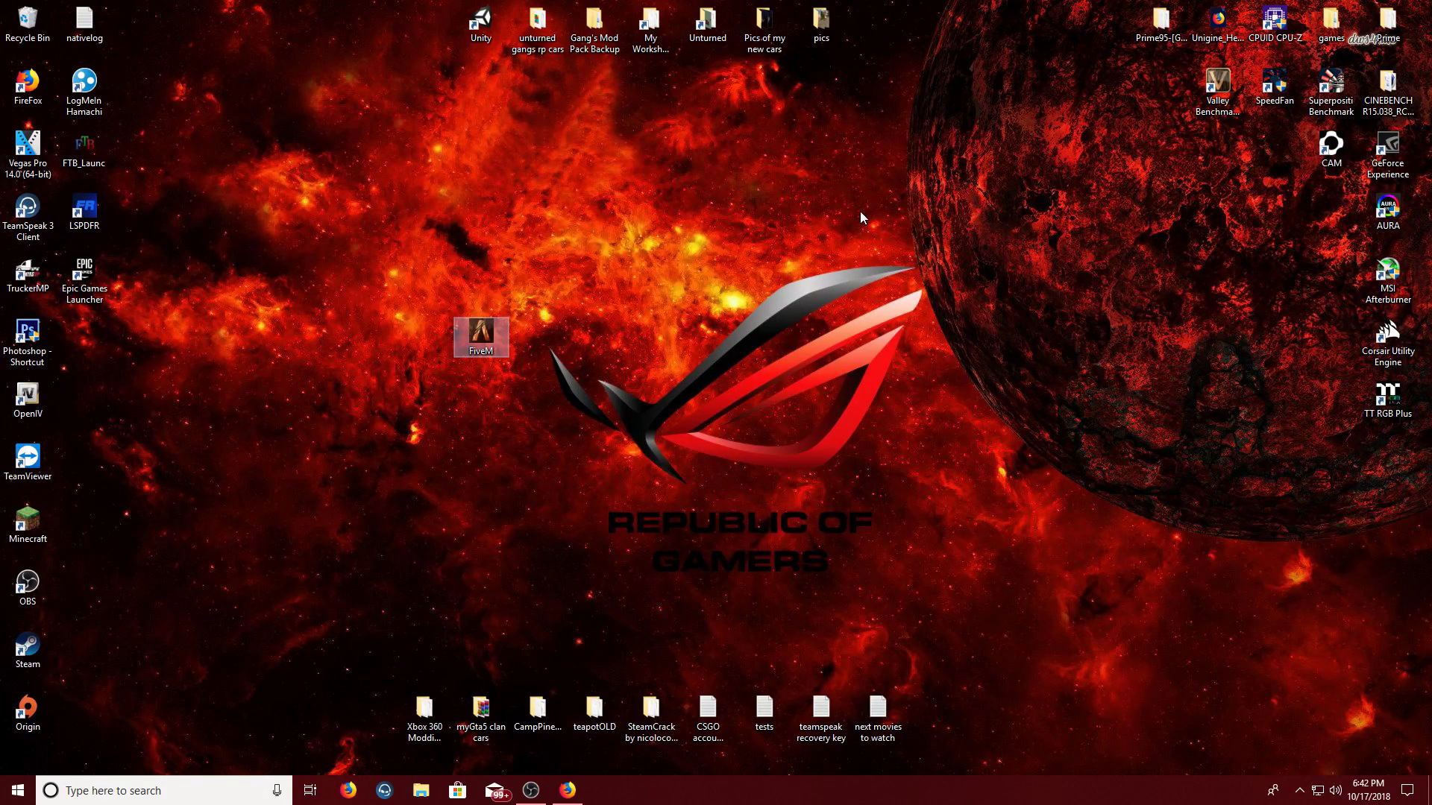
Step: Create a desktop folder named FiveM and move the FiveM application into it
right_click(807, 361)
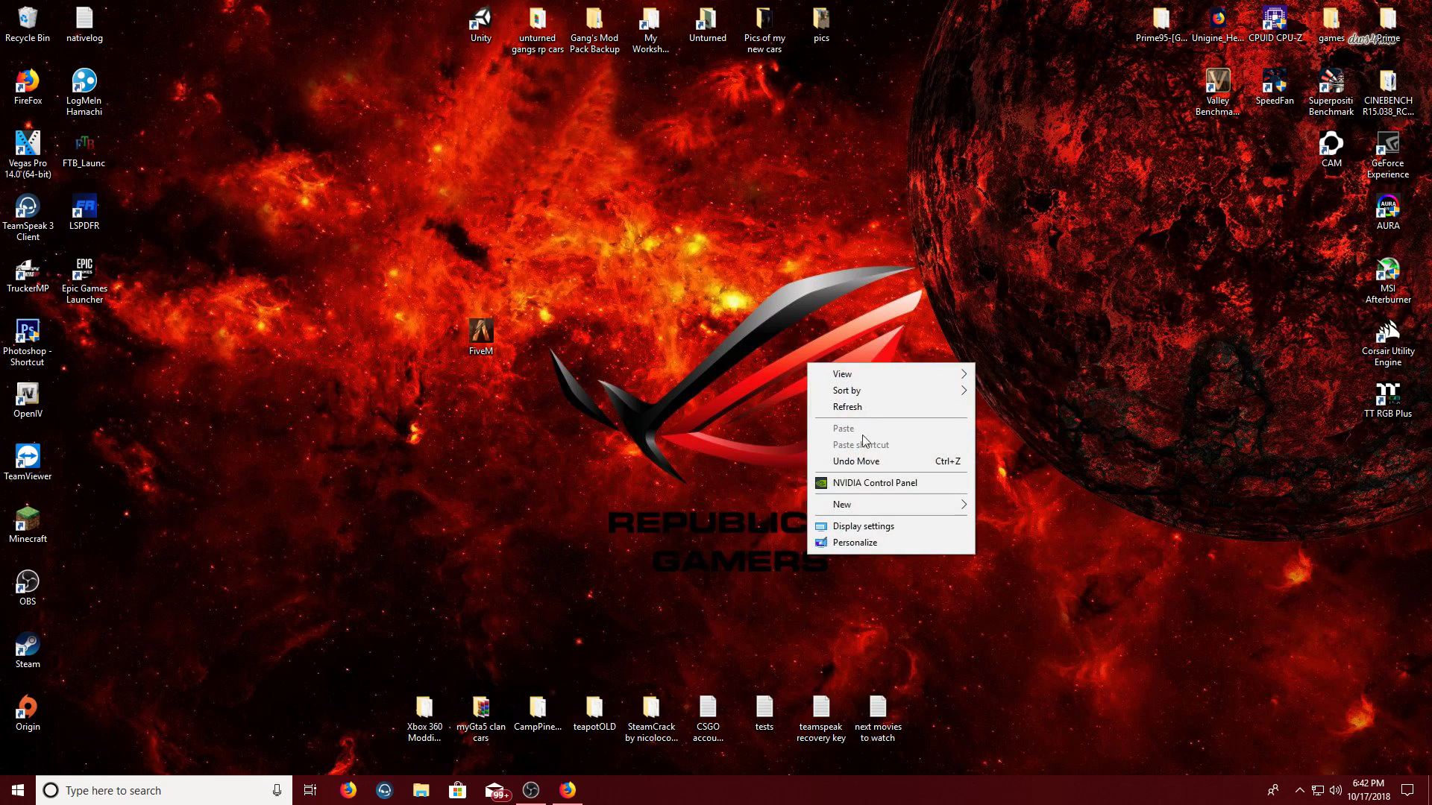
click(989, 507)
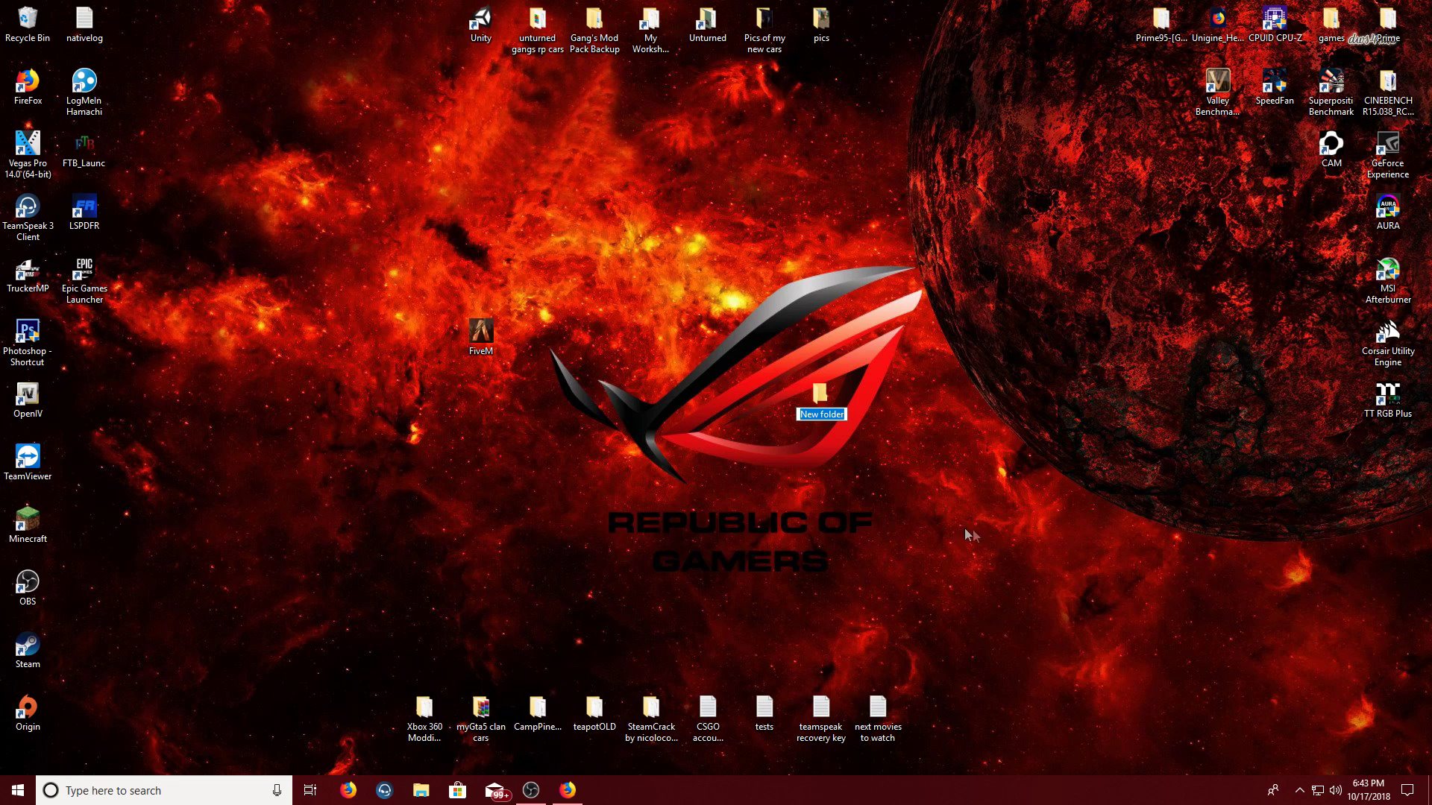
text(FiveM)
key(Return)
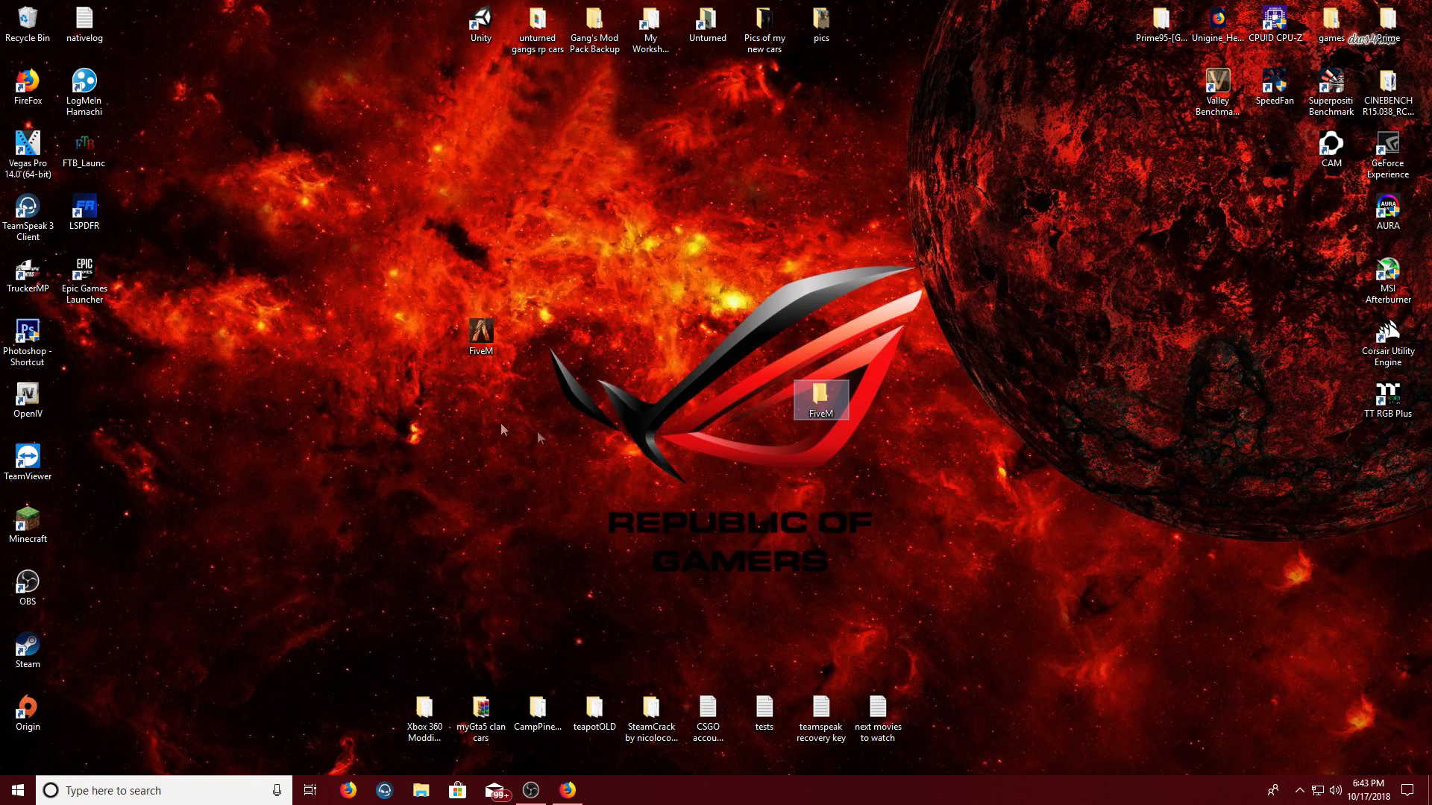
drag(481, 332, 807, 404)
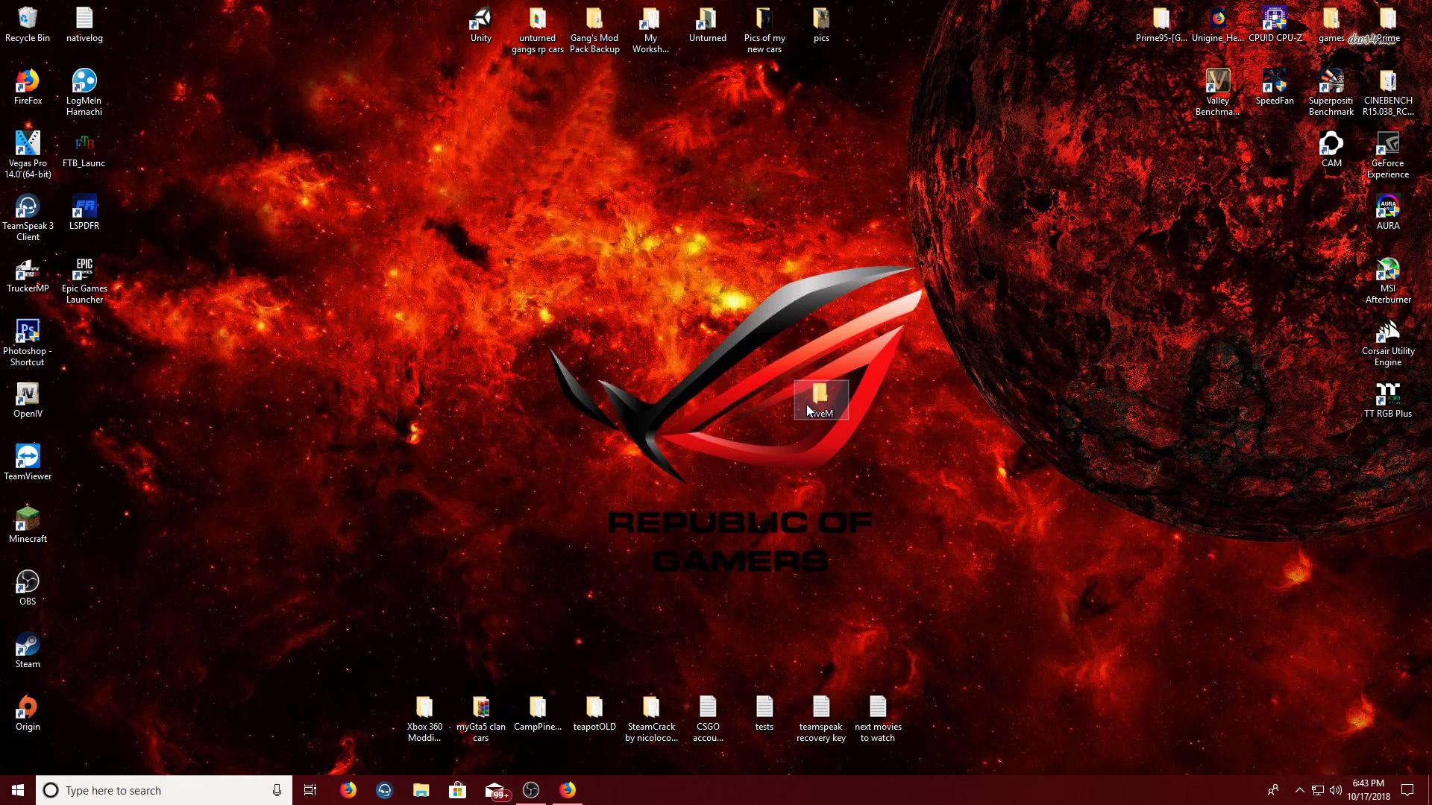
Step: Run the FiveM application from the new FiveM folder to start its installation, and close the folder window
double_click(812, 400)
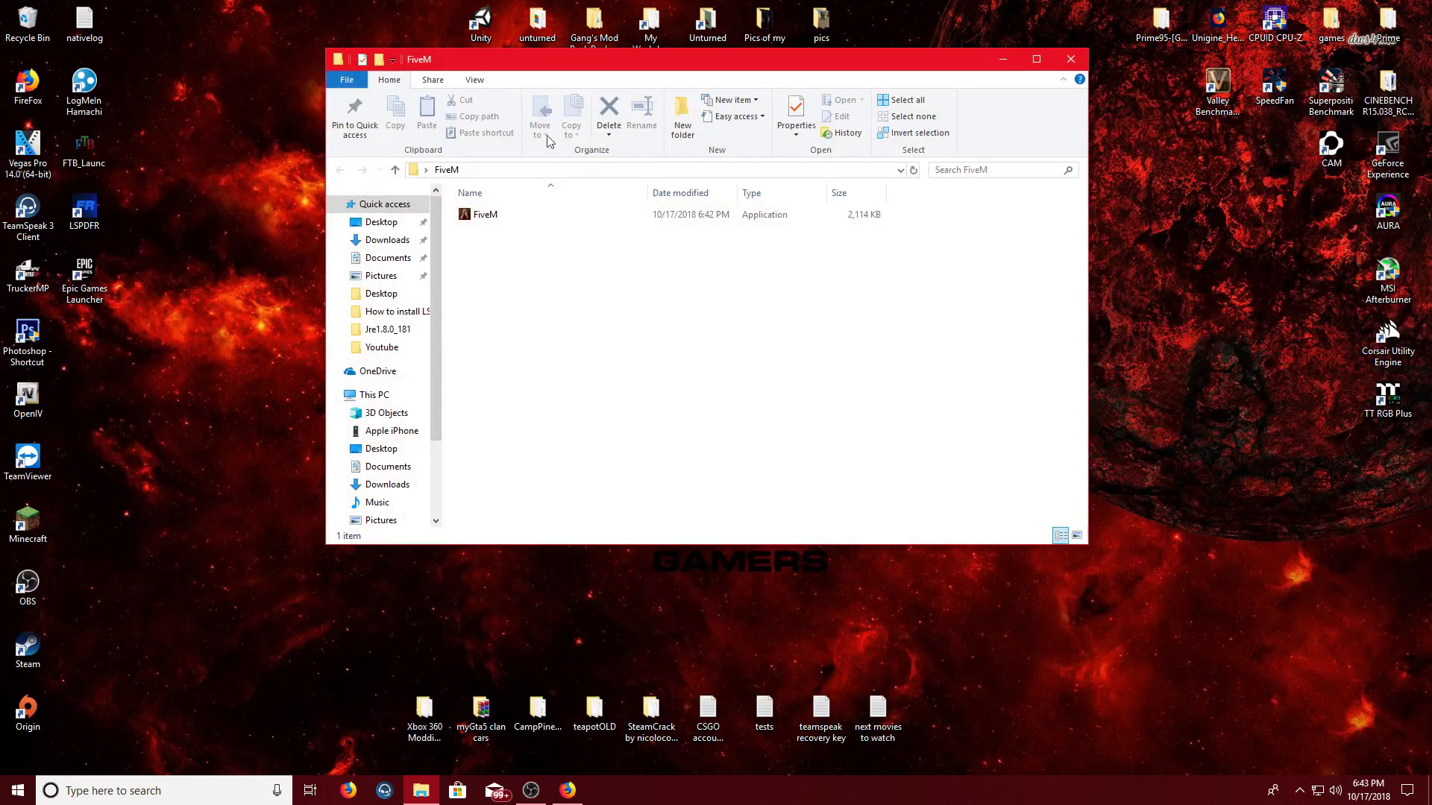
double_click(540, 214)
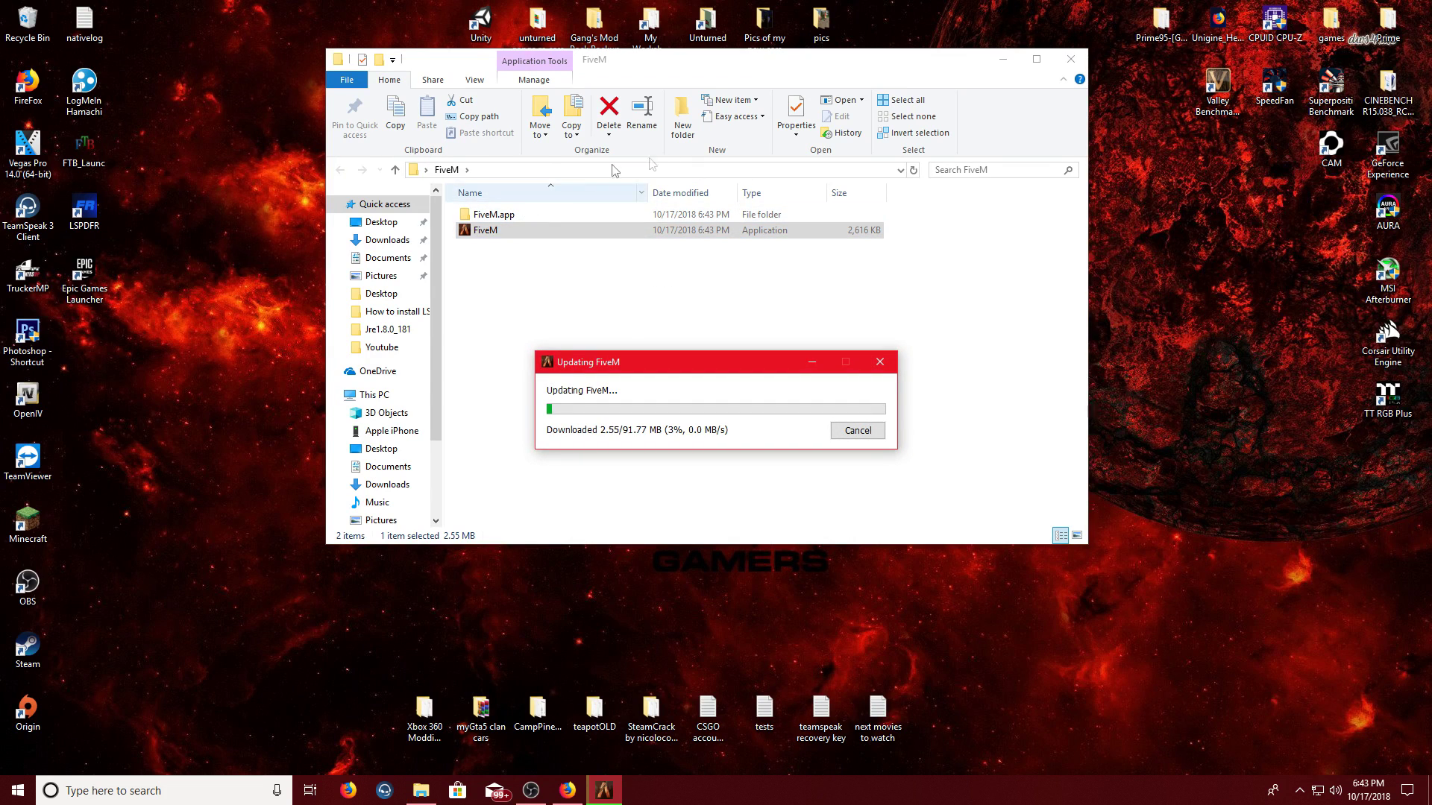
click(526, 214)
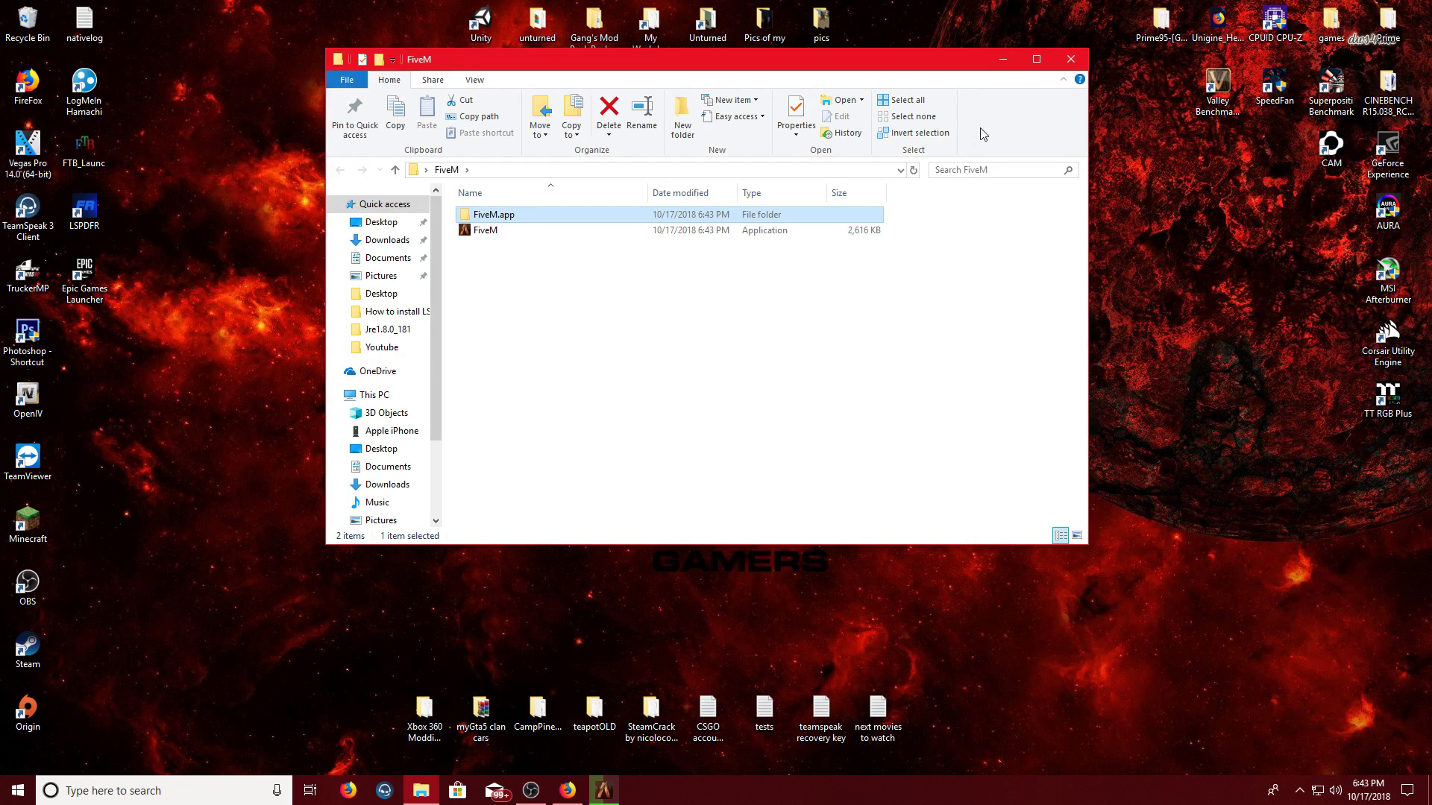
click(1071, 59)
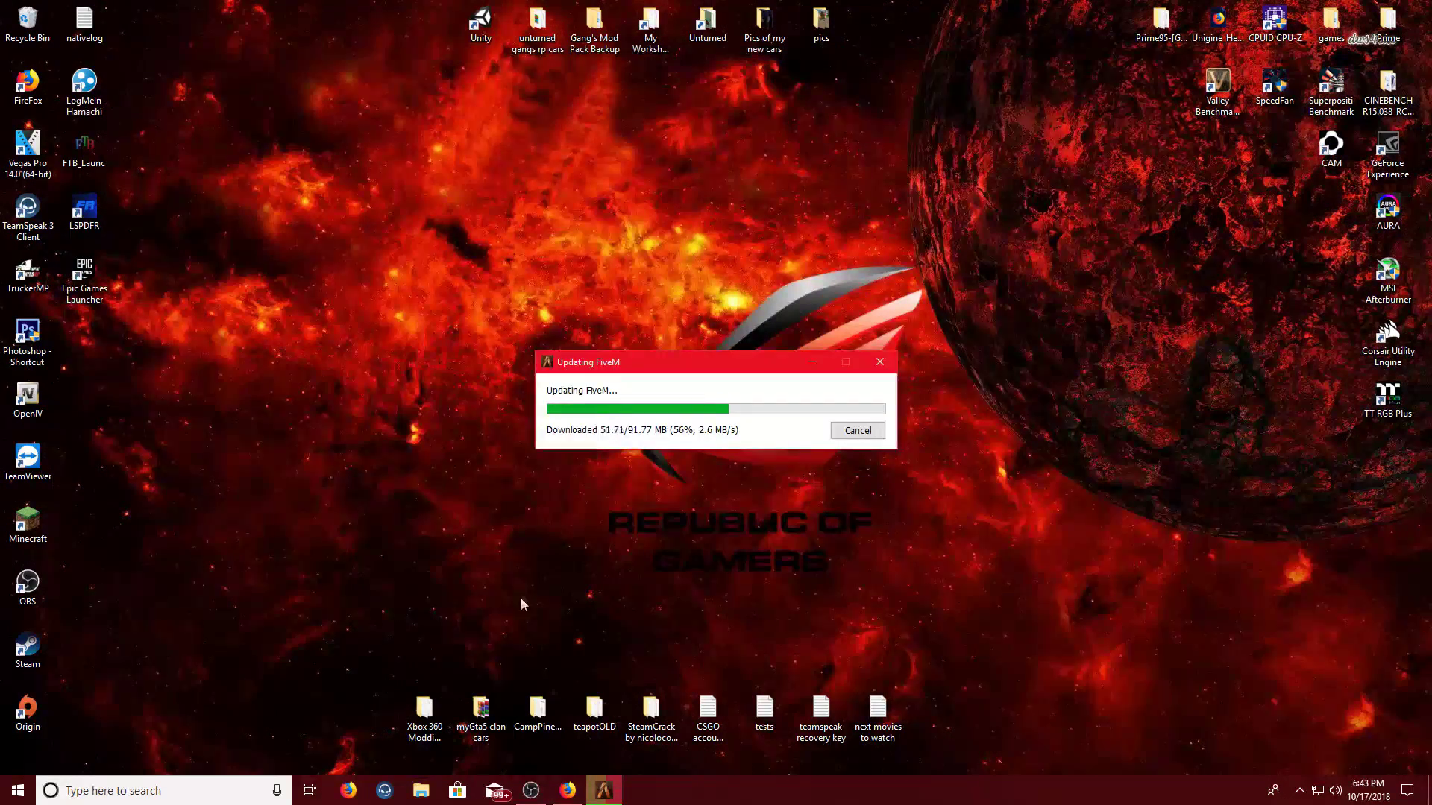
drag(734, 371, 671, 323)
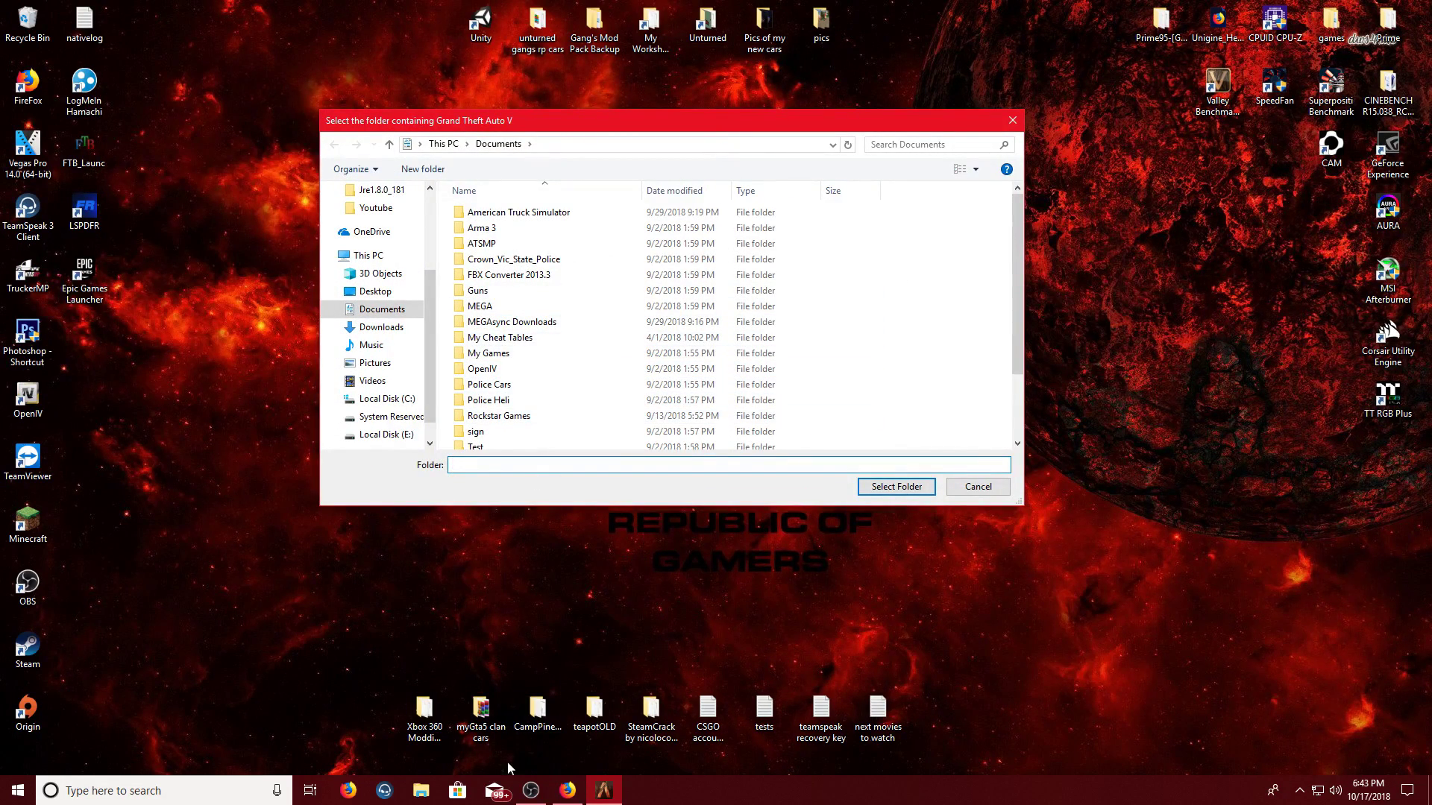
Step: Browse the C: drive to the Grand Theft Auto V folder in Program Files\Rockstar Games
click(395, 398)
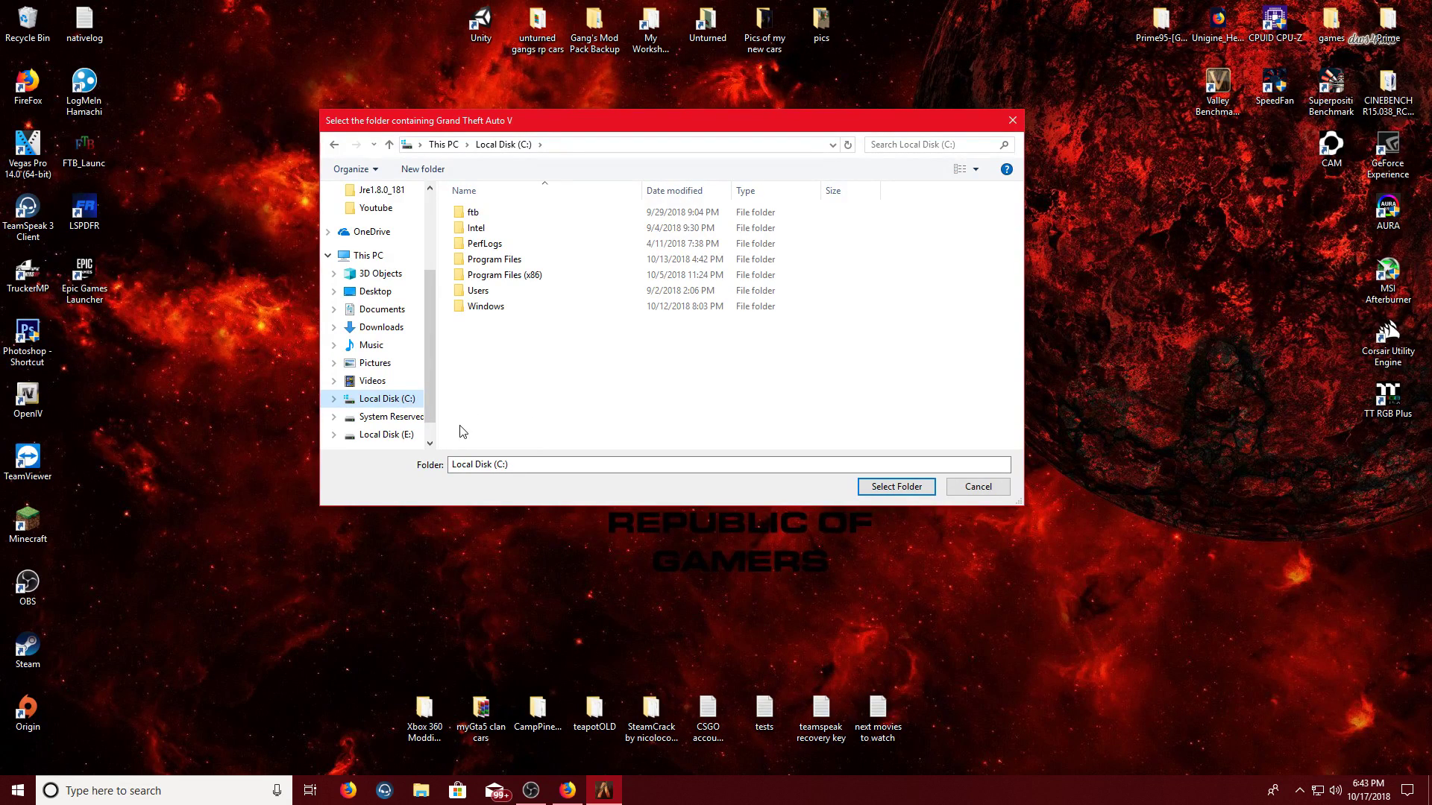
double_click(515, 260)
scroll(492, 336, down, 4)
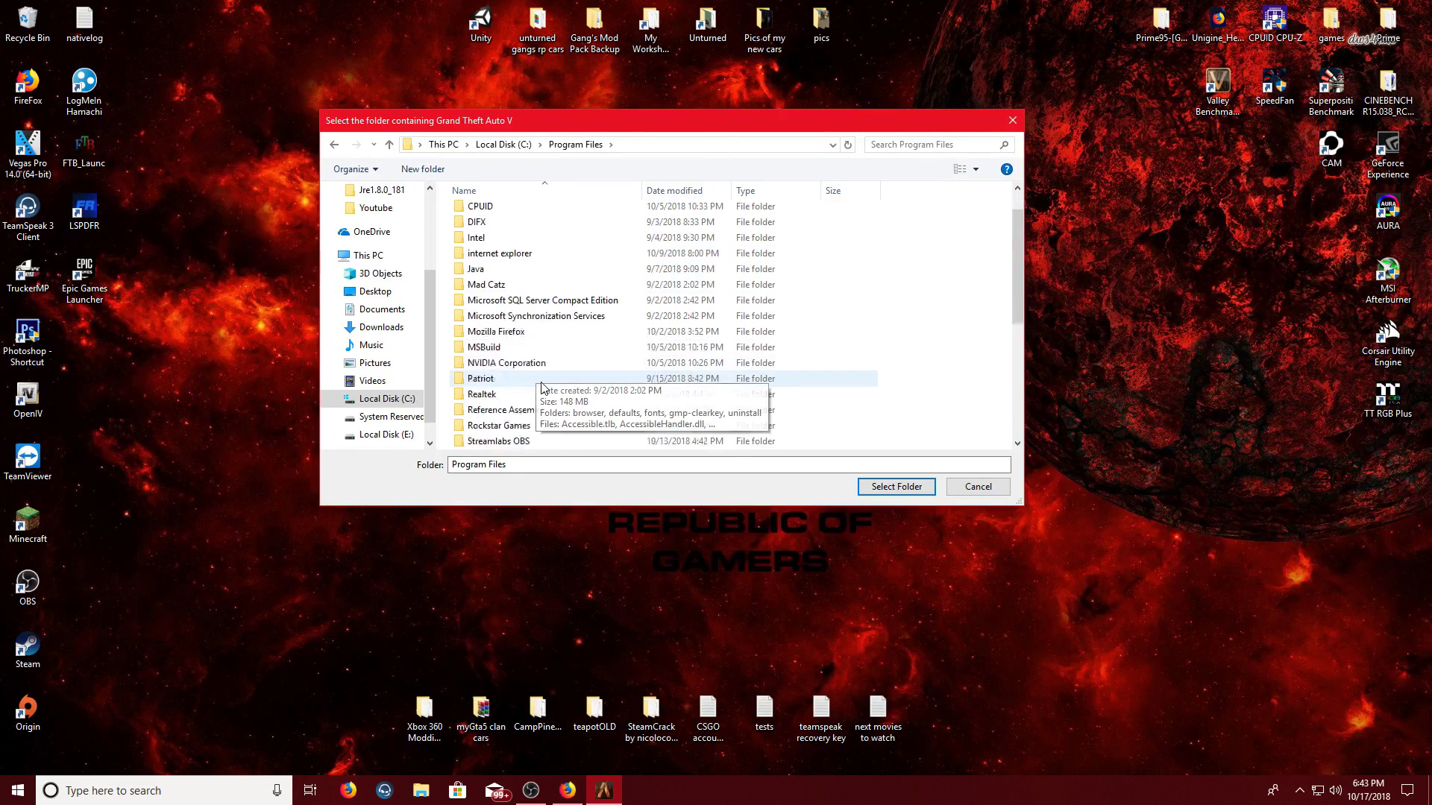
double_click(496, 285)
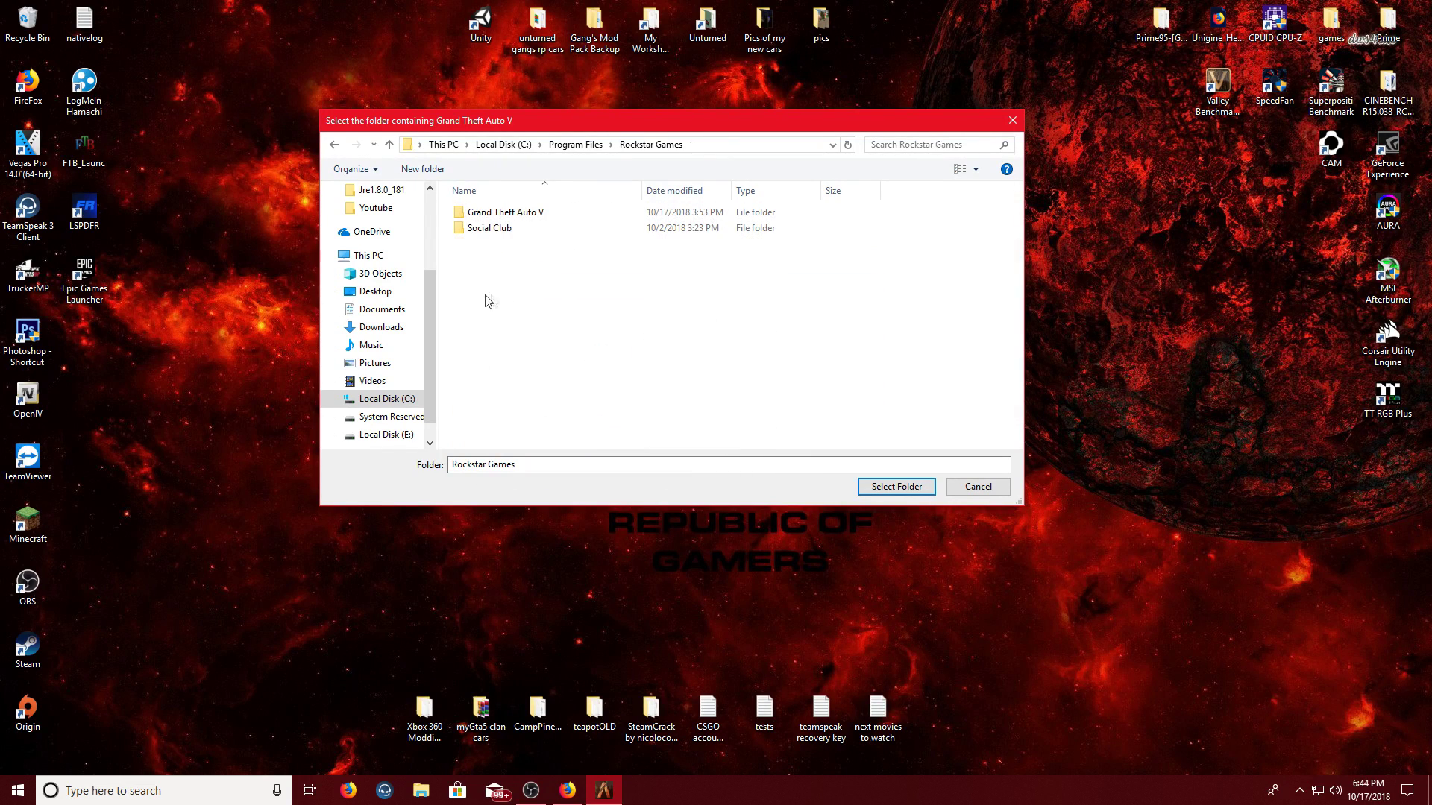
double_click(513, 216)
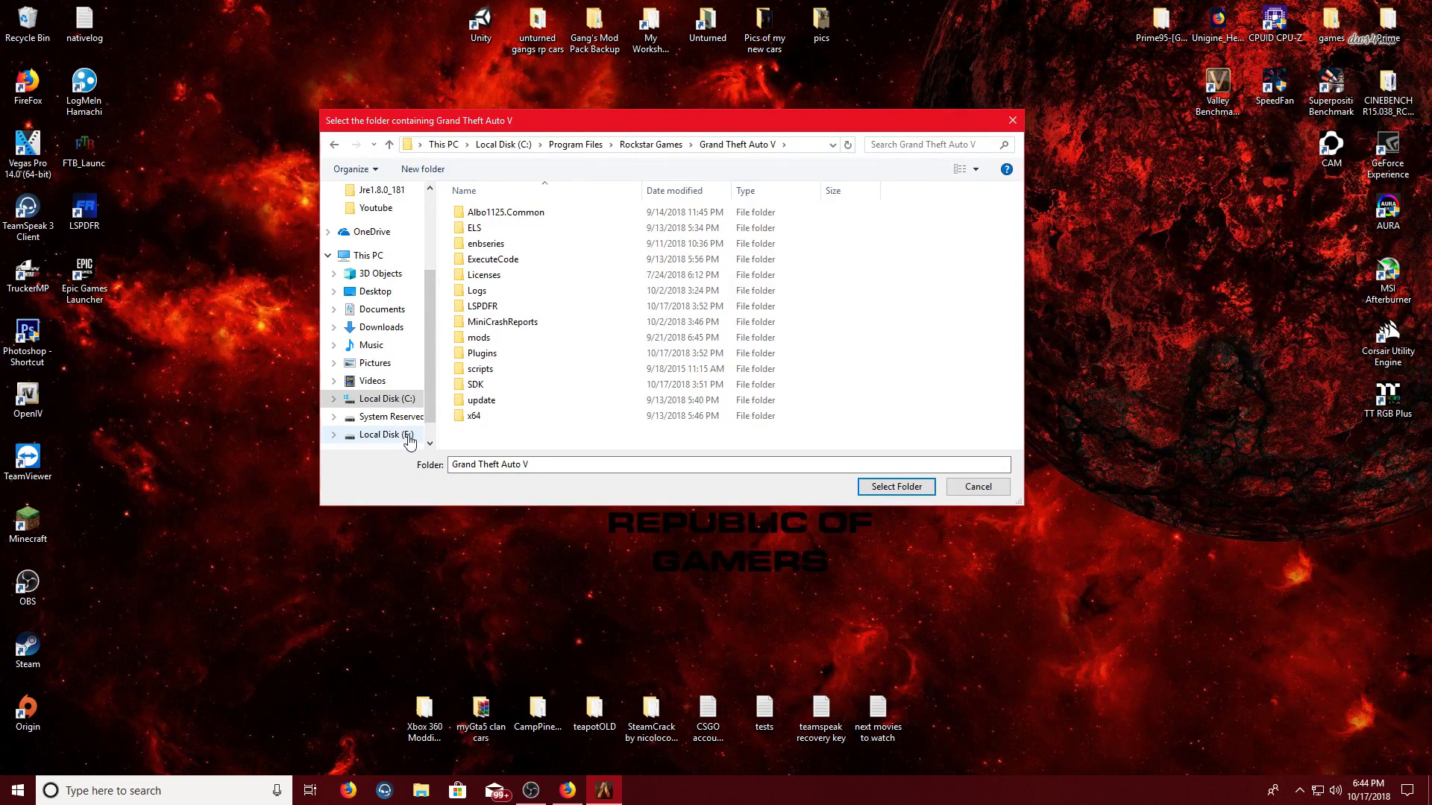
Step: Locate the Steam copy of Grand Theft Auto V on the E: drive under SteamLibrary\steamapps\common and highlight its folder
click(381, 403)
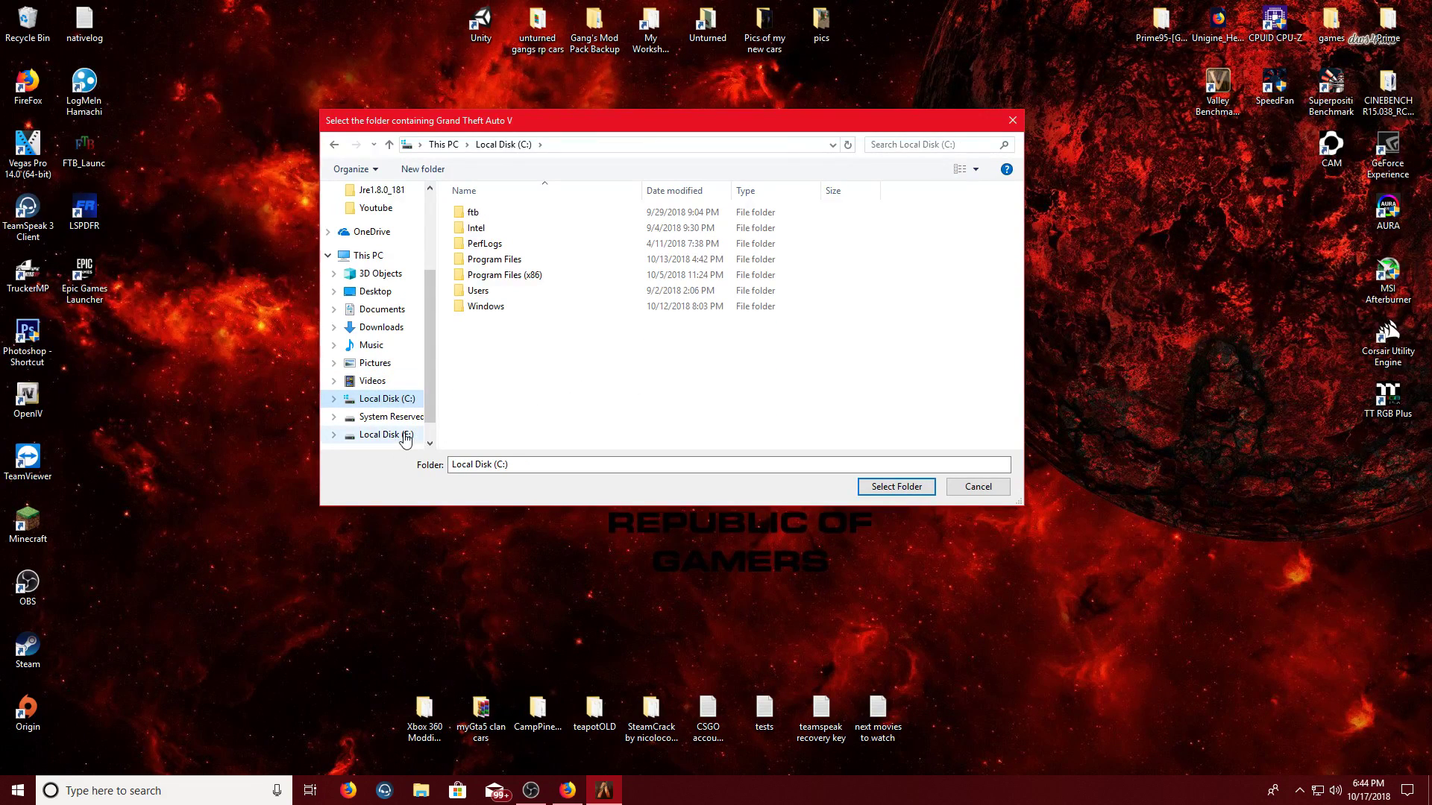
click(385, 435)
click(511, 213)
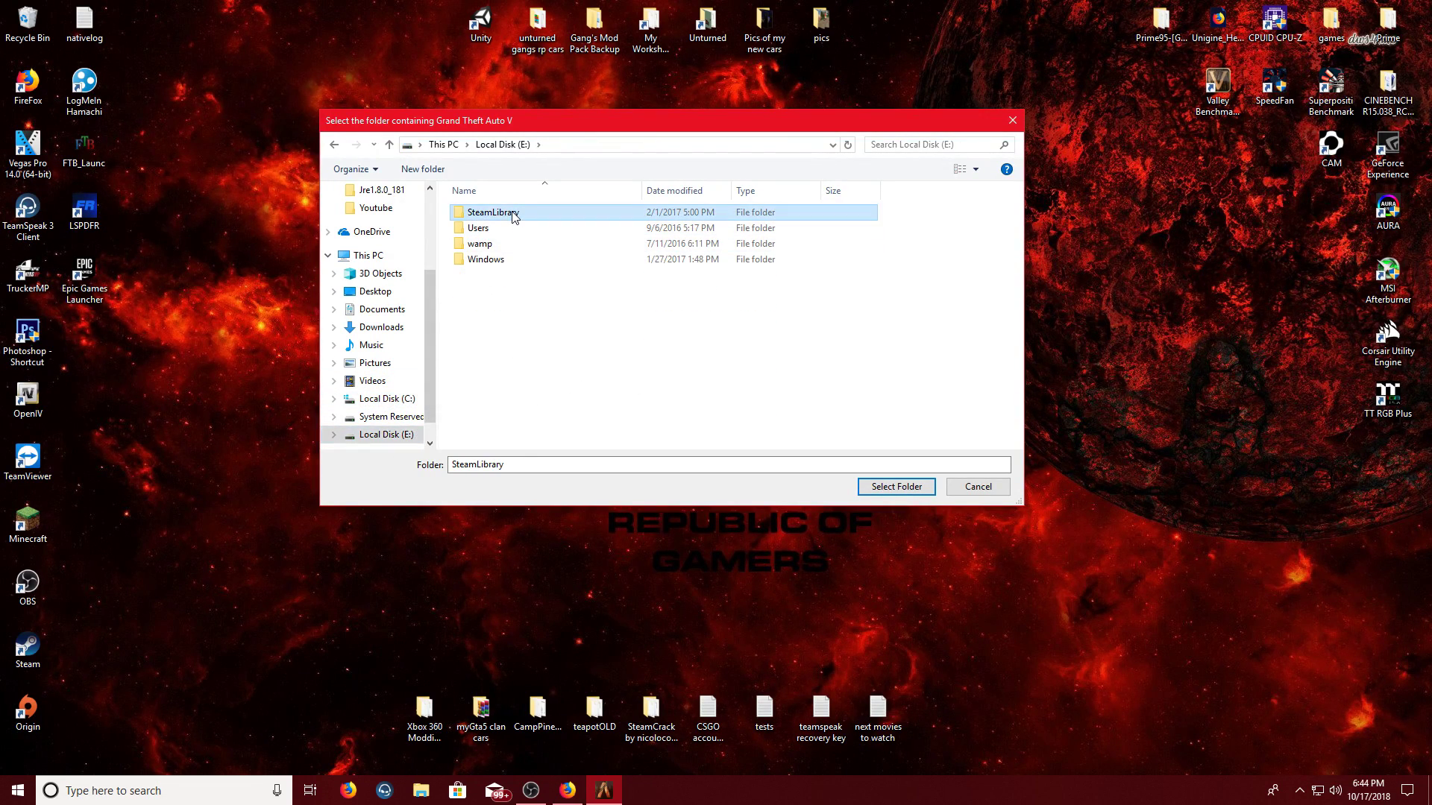
double_click(493, 217)
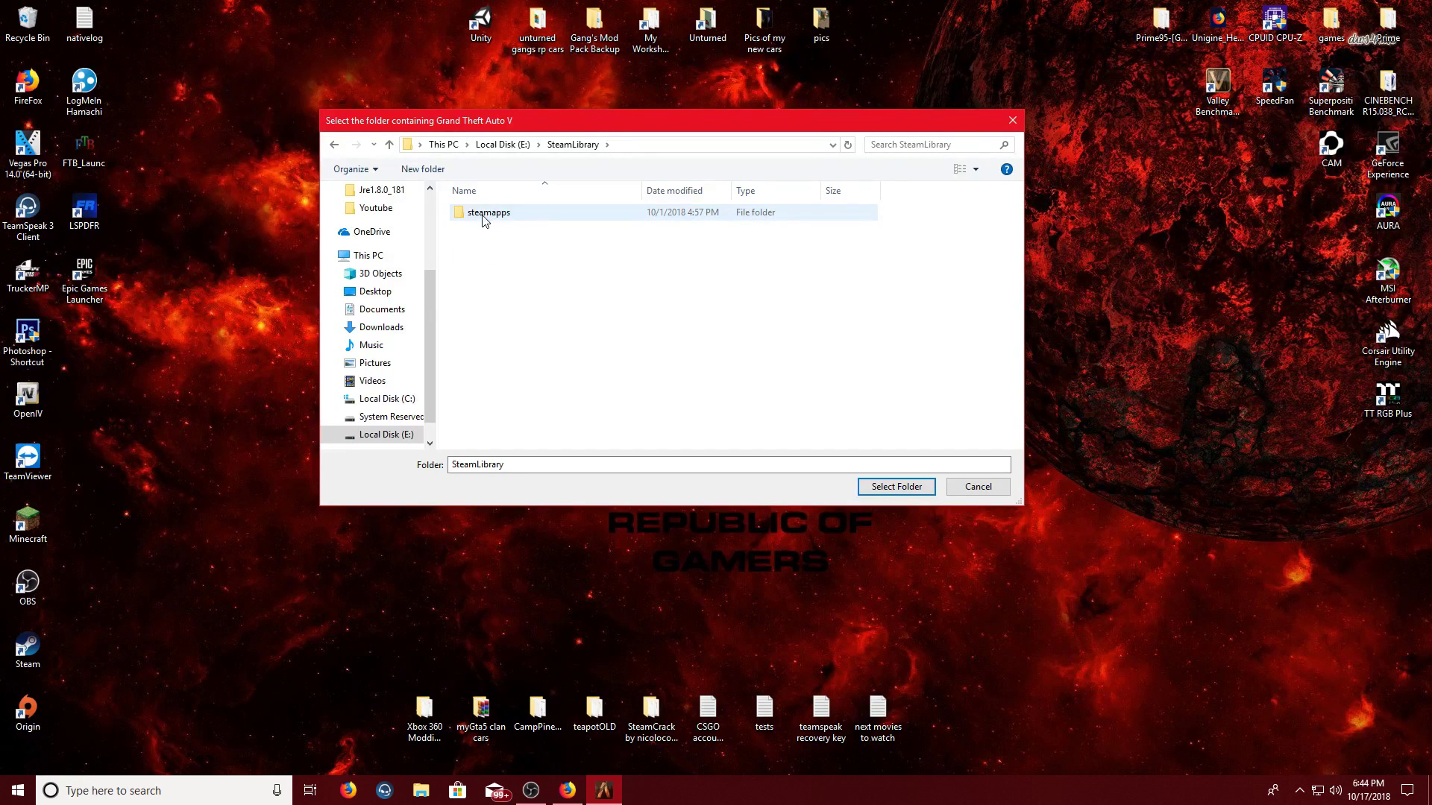
double_click(485, 217)
double_click(486, 216)
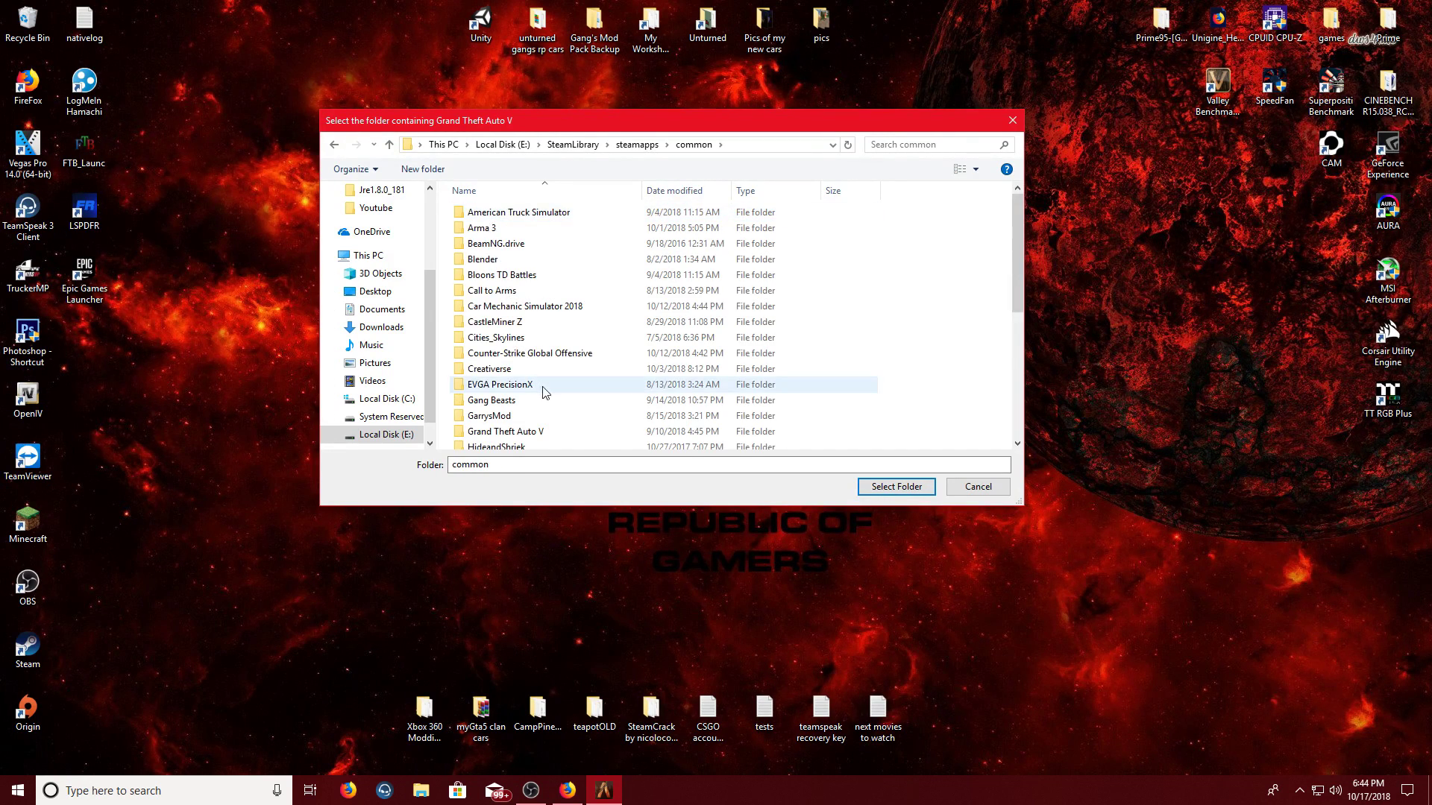
scroll(547, 350, down, 5)
click(514, 254)
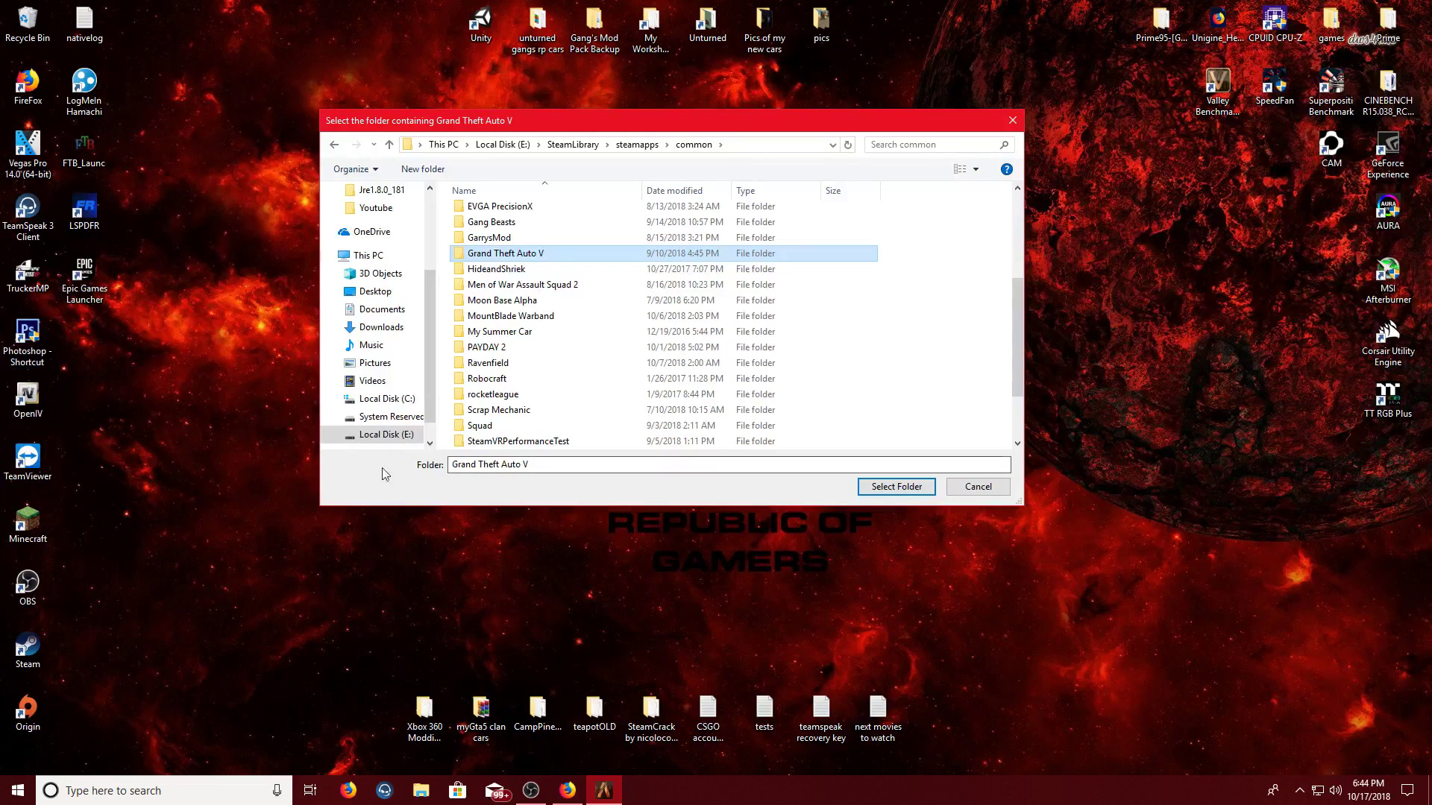
Step: Set C:\Program Files\Rockstar Games\Grand Theft Auto V as the game folder for FiveM
click(401, 404)
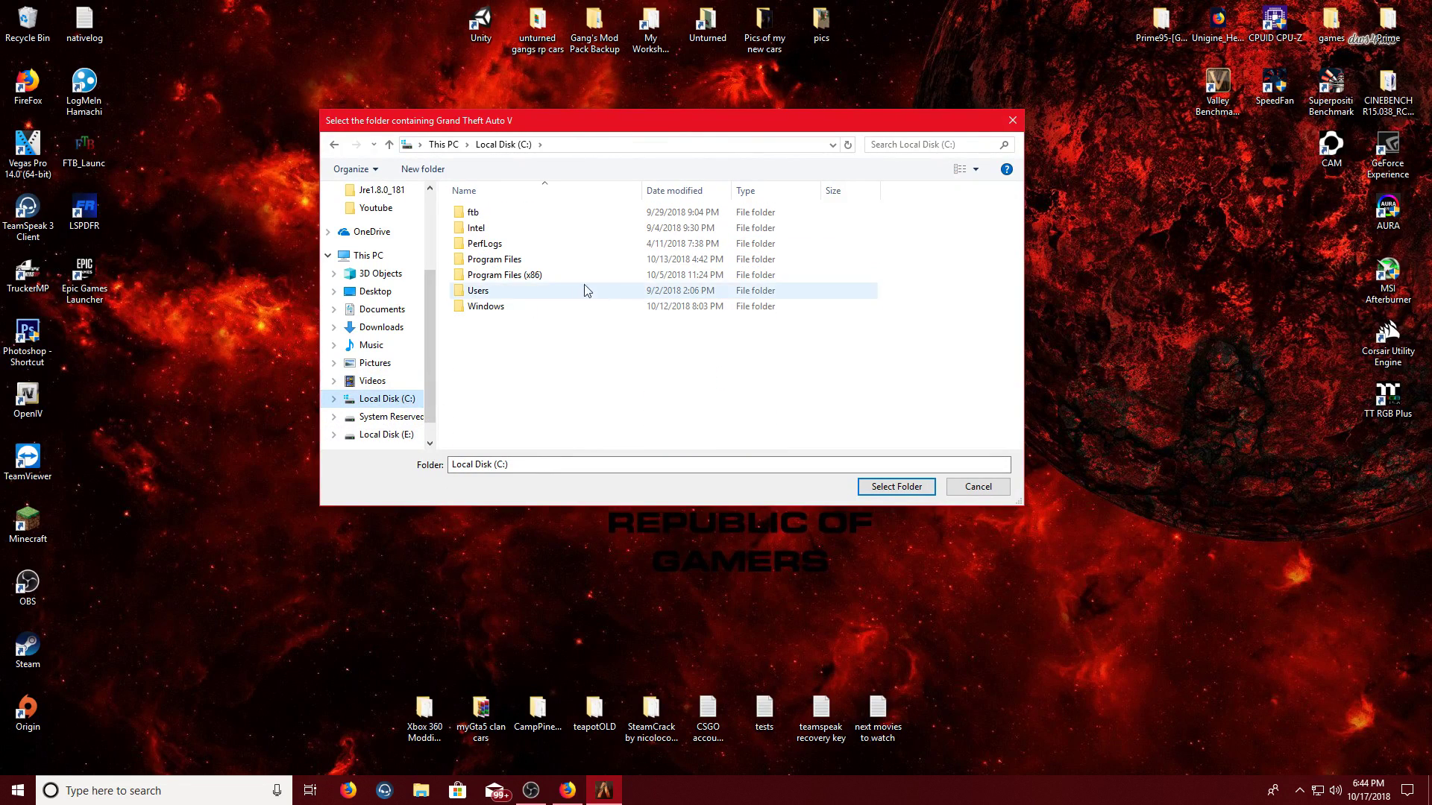
double_click(527, 257)
scroll(528, 313, down, 2)
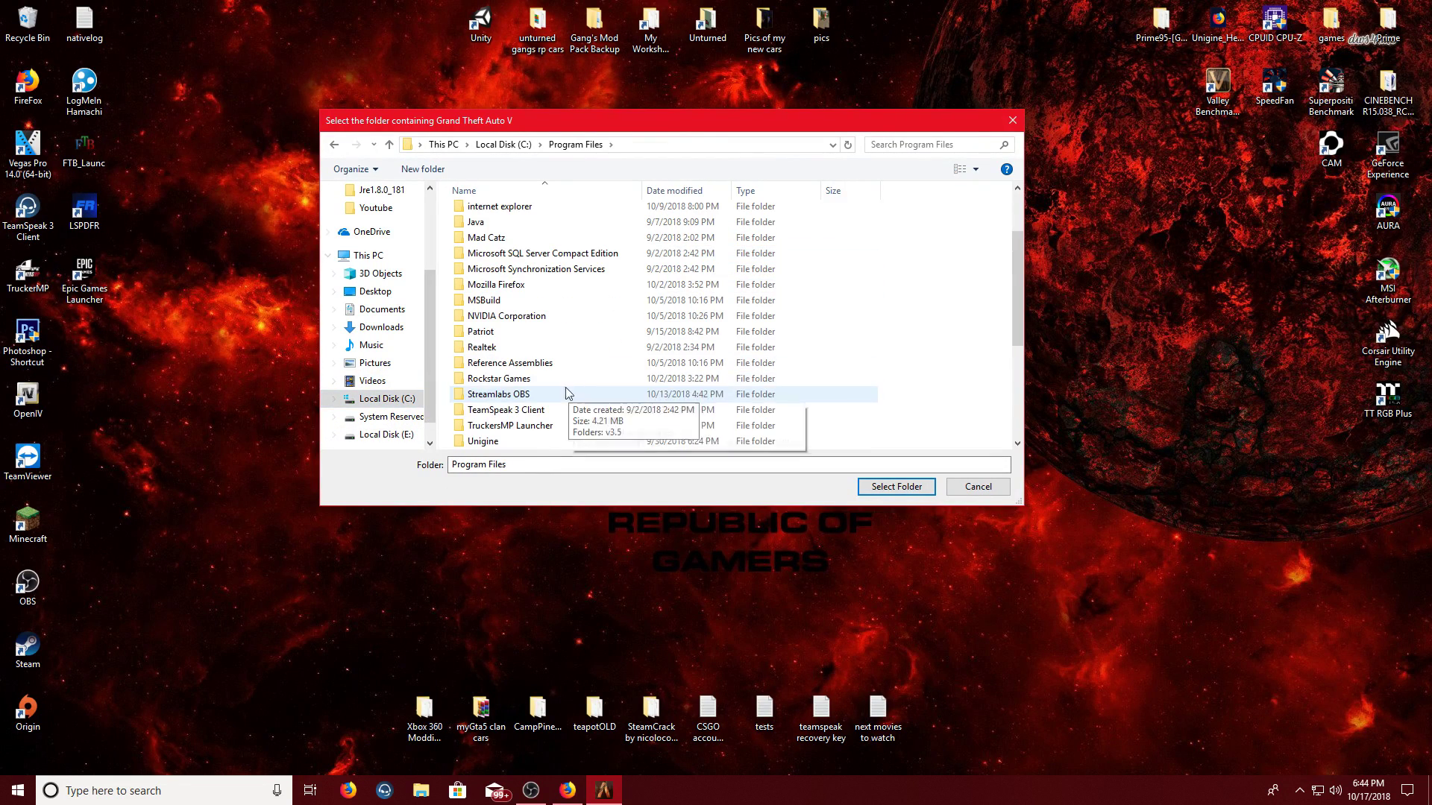
double_click(524, 380)
double_click(544, 217)
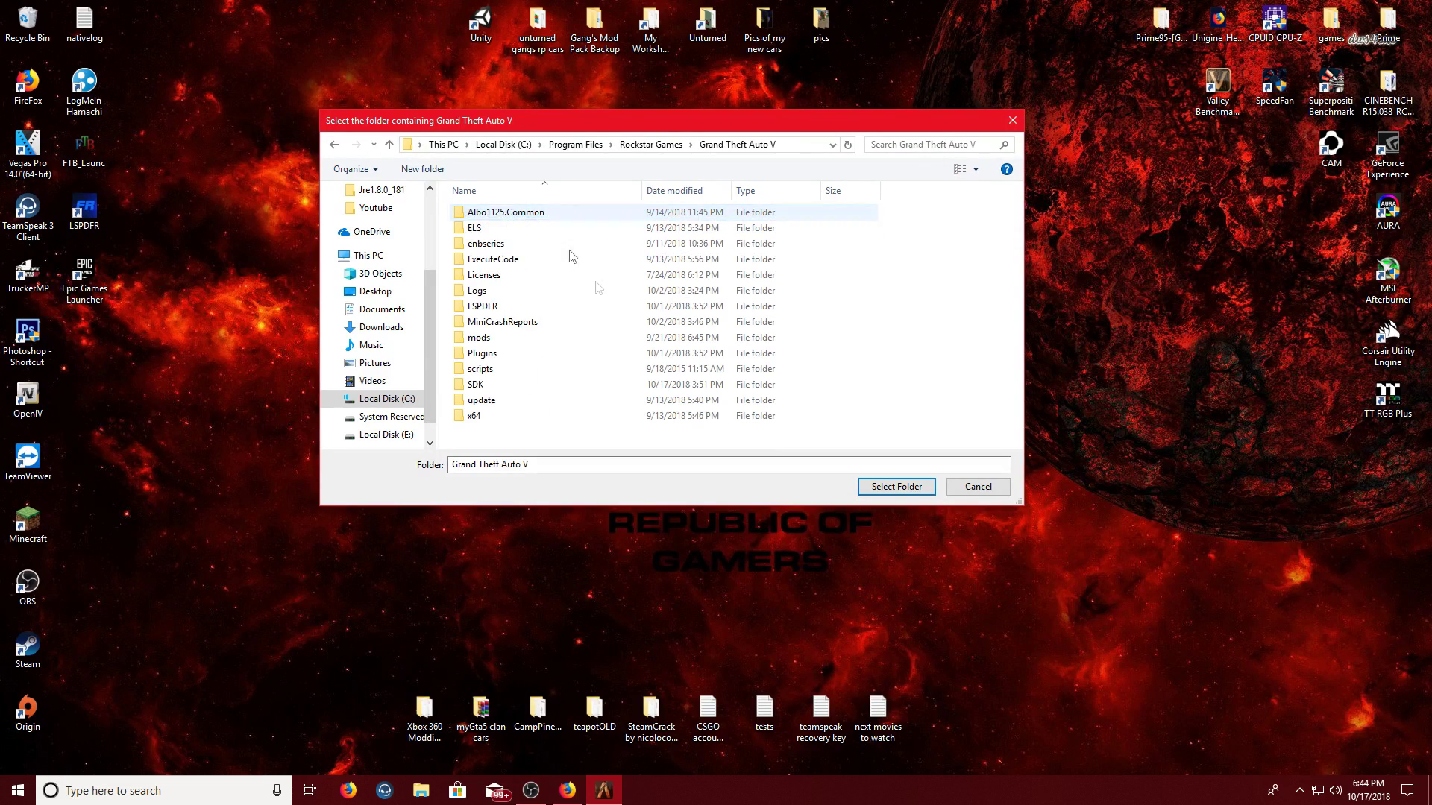
click(877, 488)
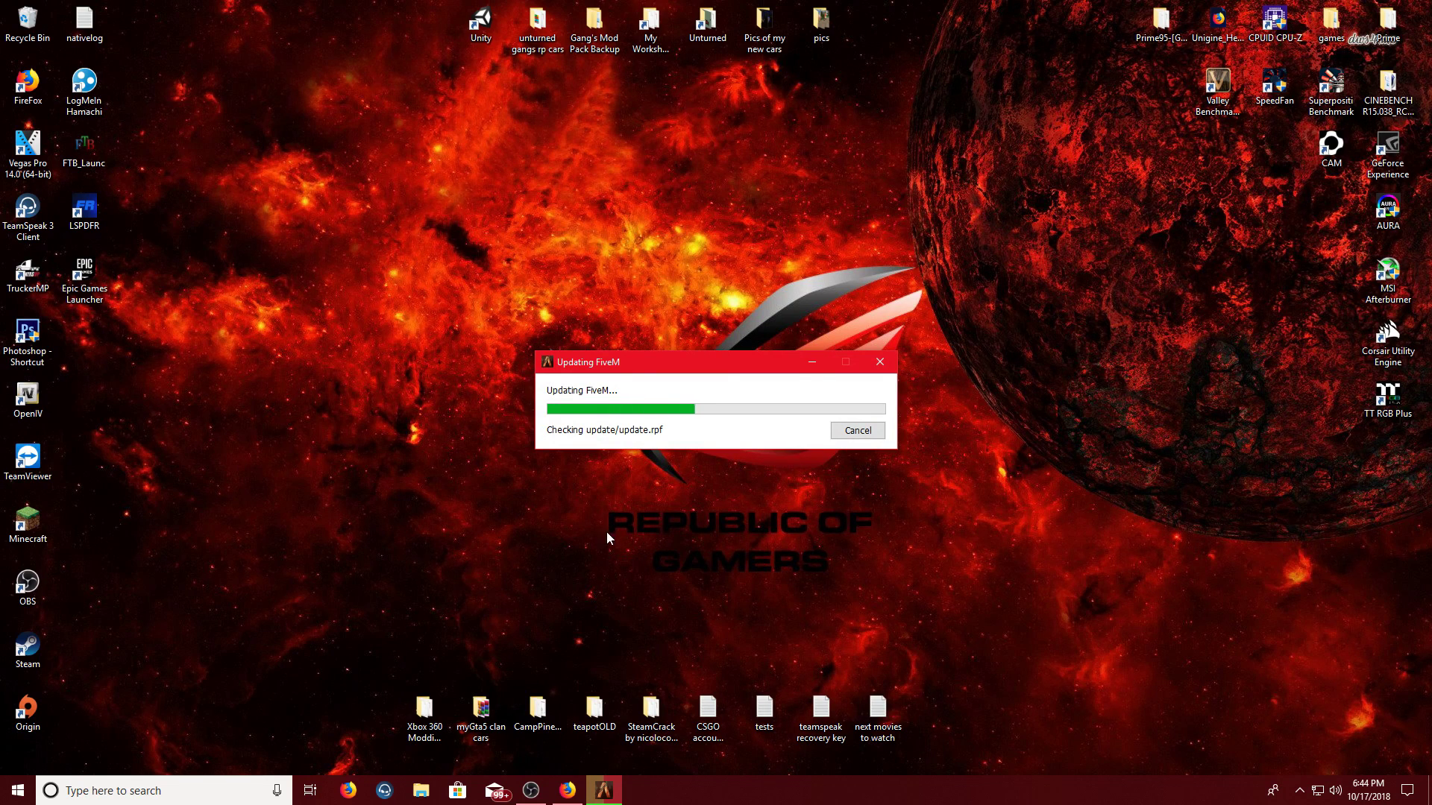
Step: Expand the details of the FiveM game cache update and accept the update
mouse_move(604, 790)
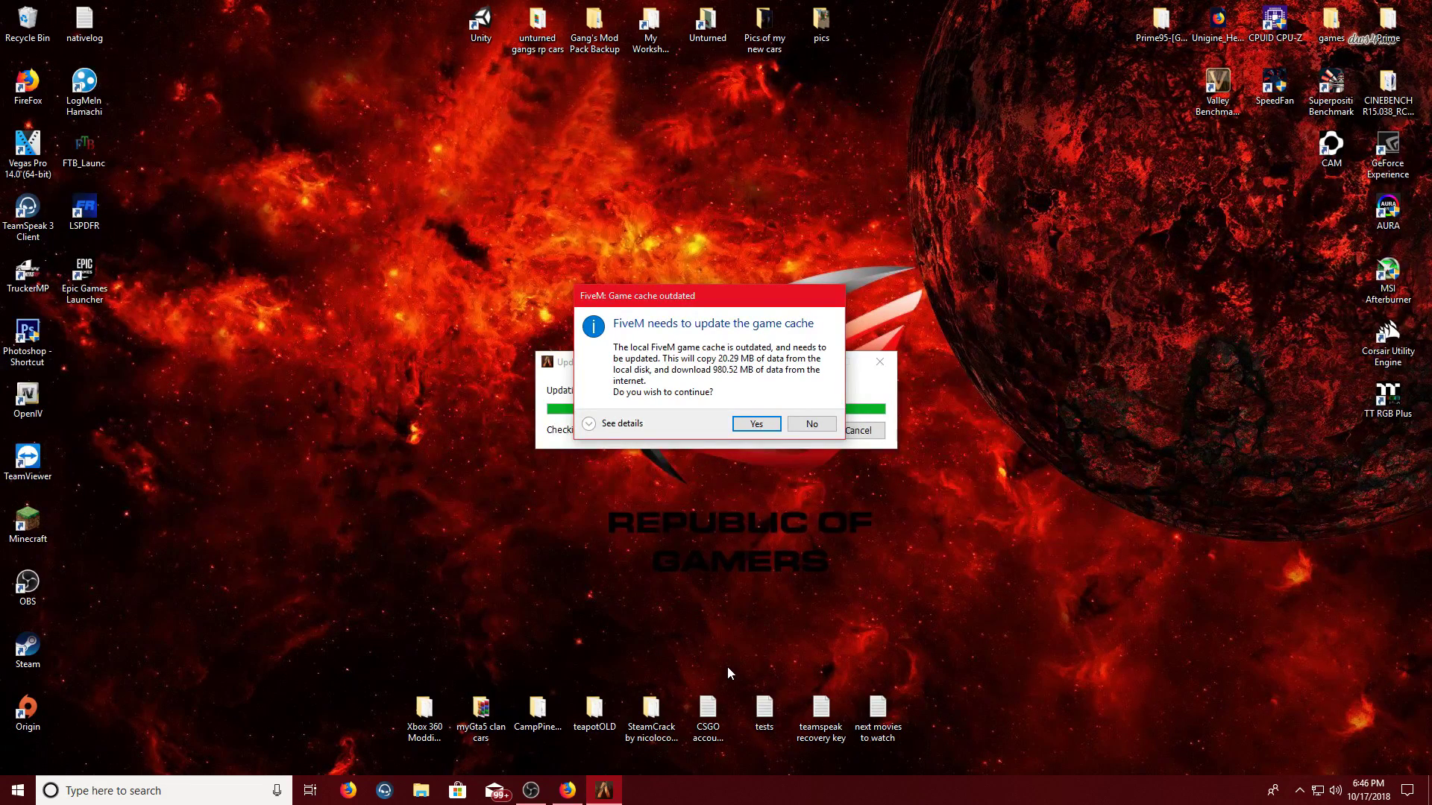
click(601, 425)
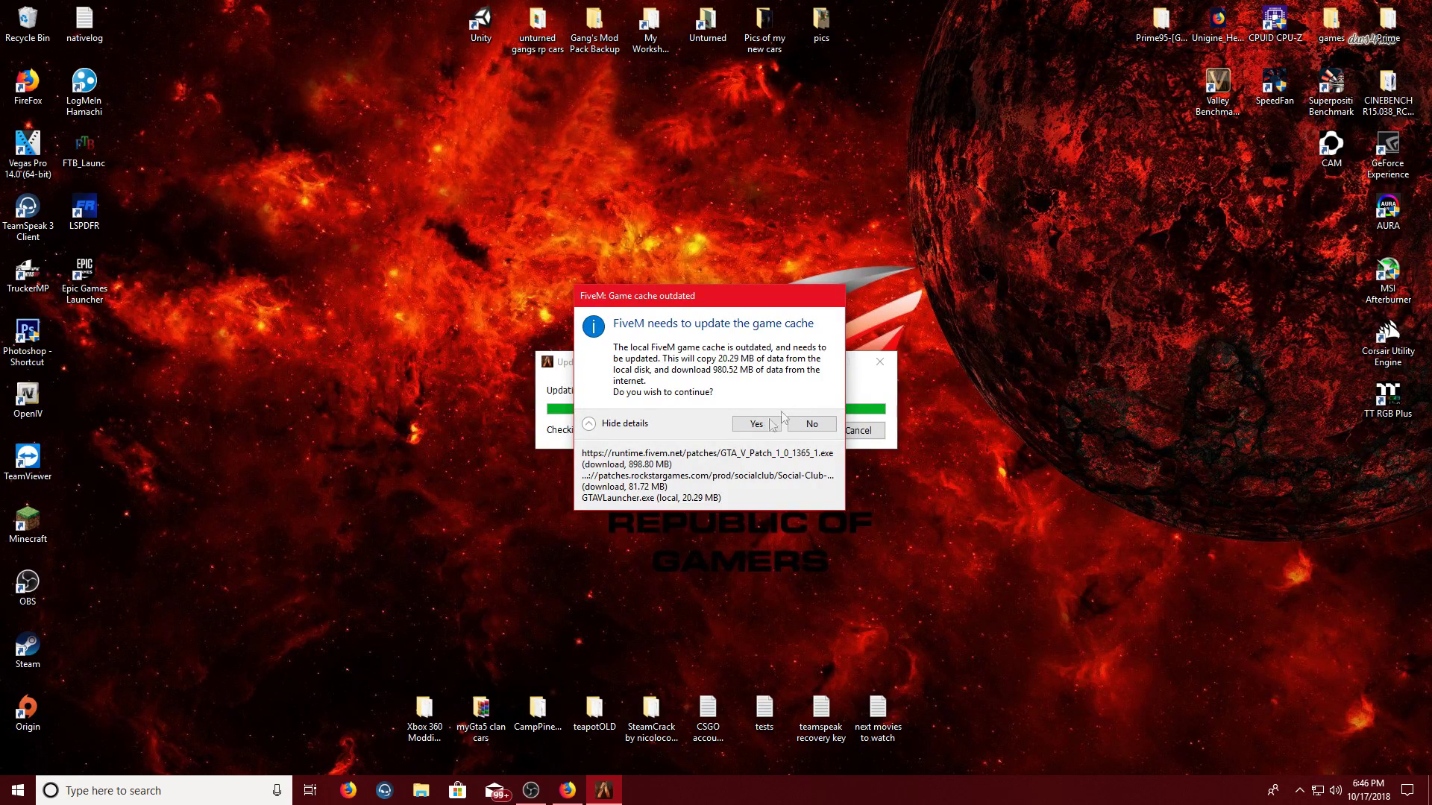
drag(689, 301, 584, 317)
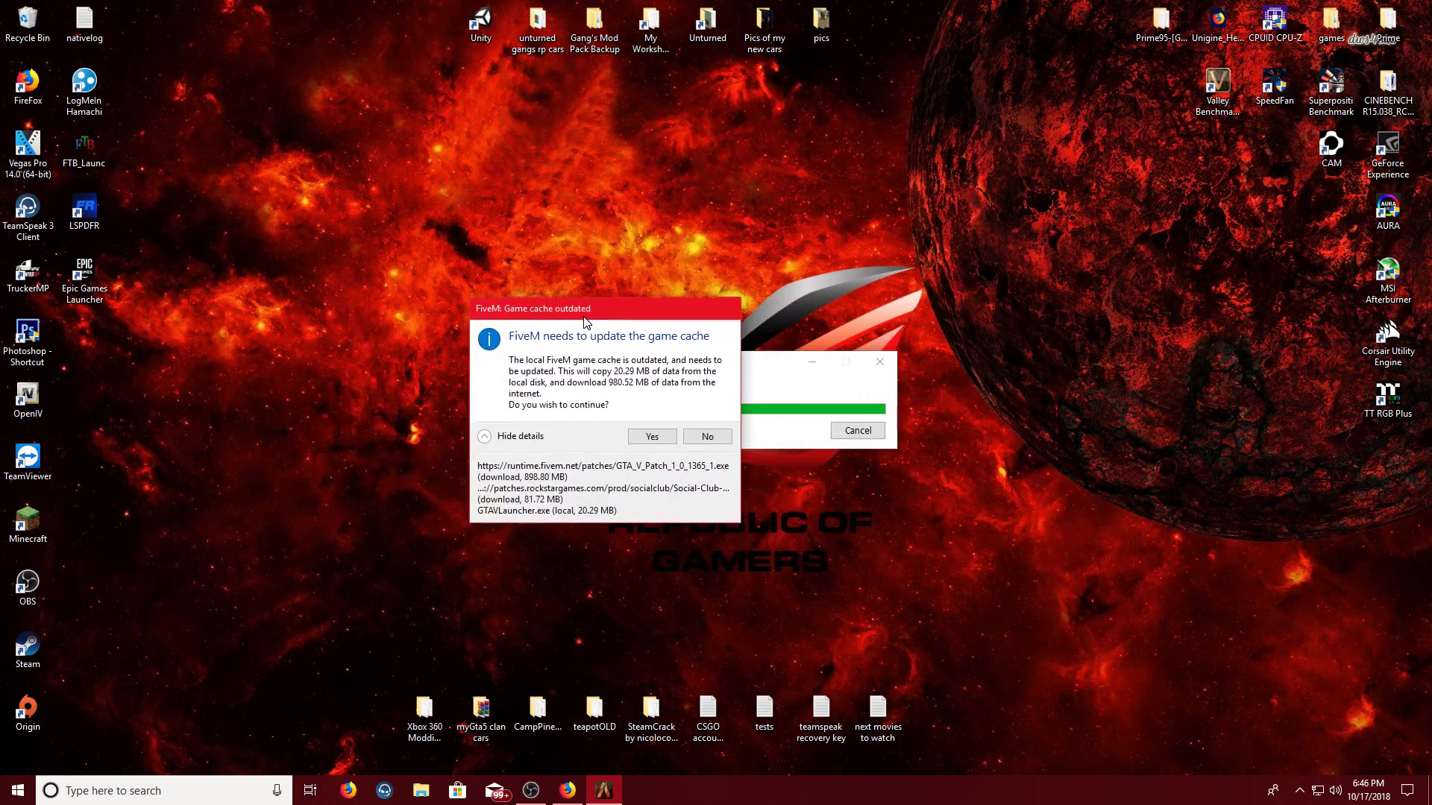
click(652, 436)
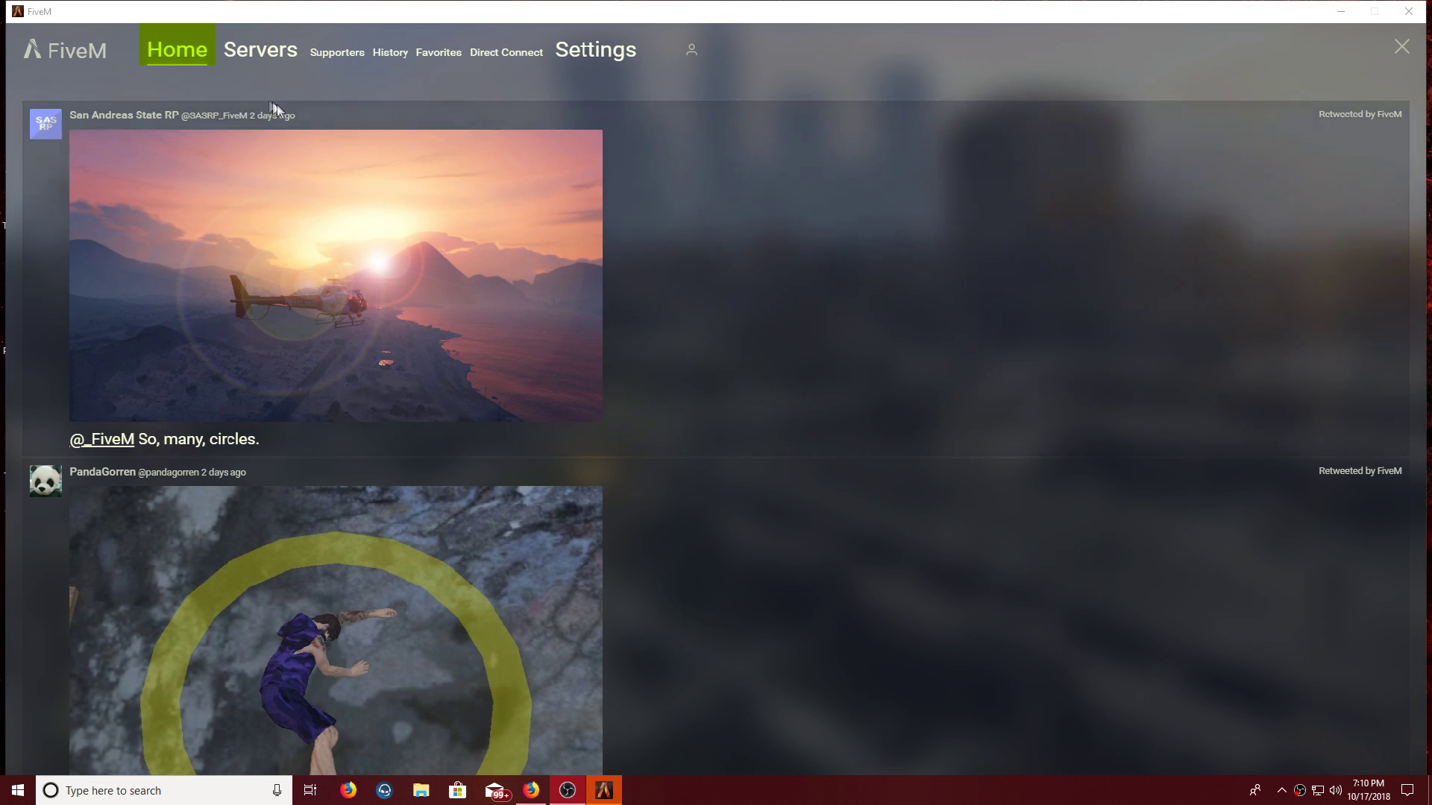
Step: Look through the FiveM client's server and settings pages and its Home feed, and close the client
click(279, 54)
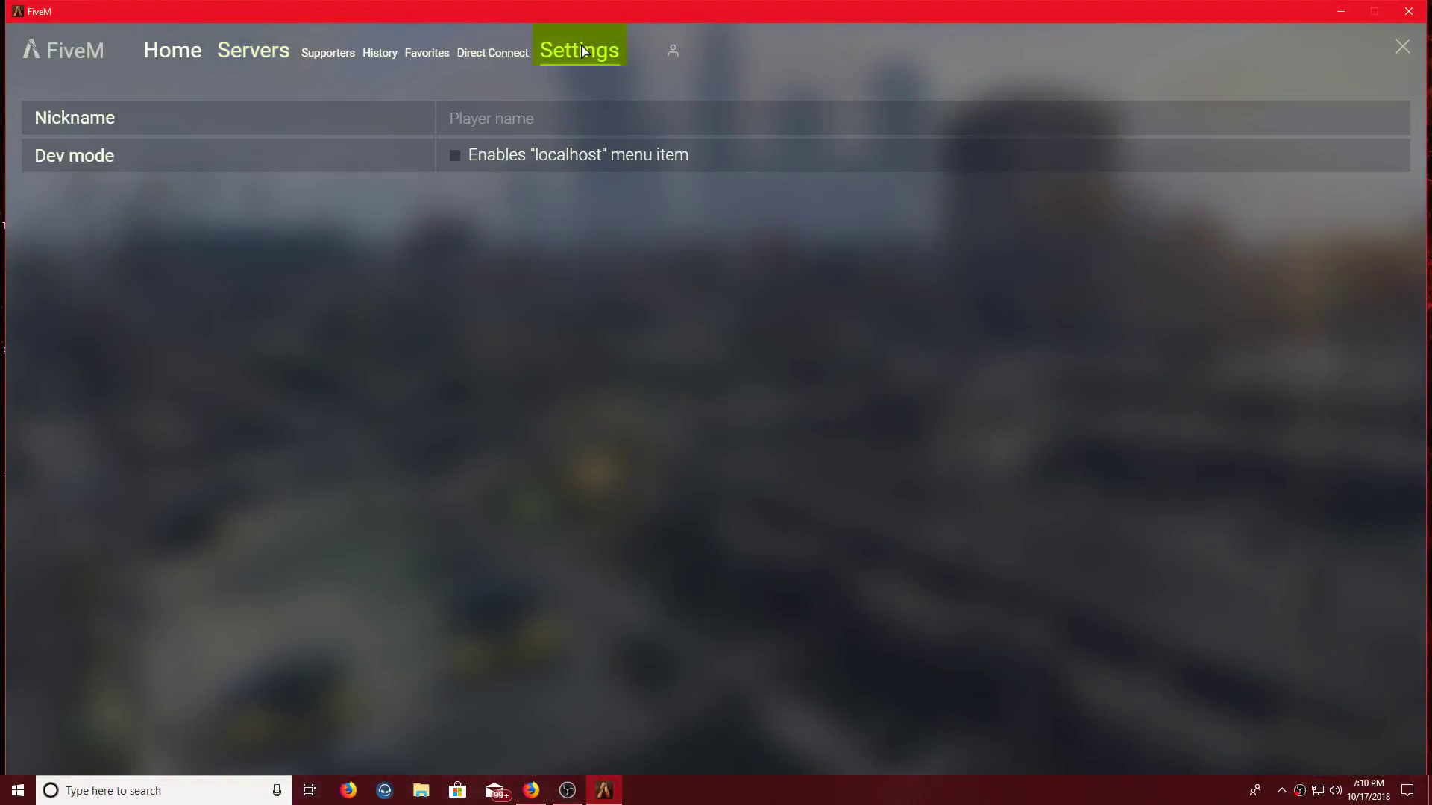
click(312, 59)
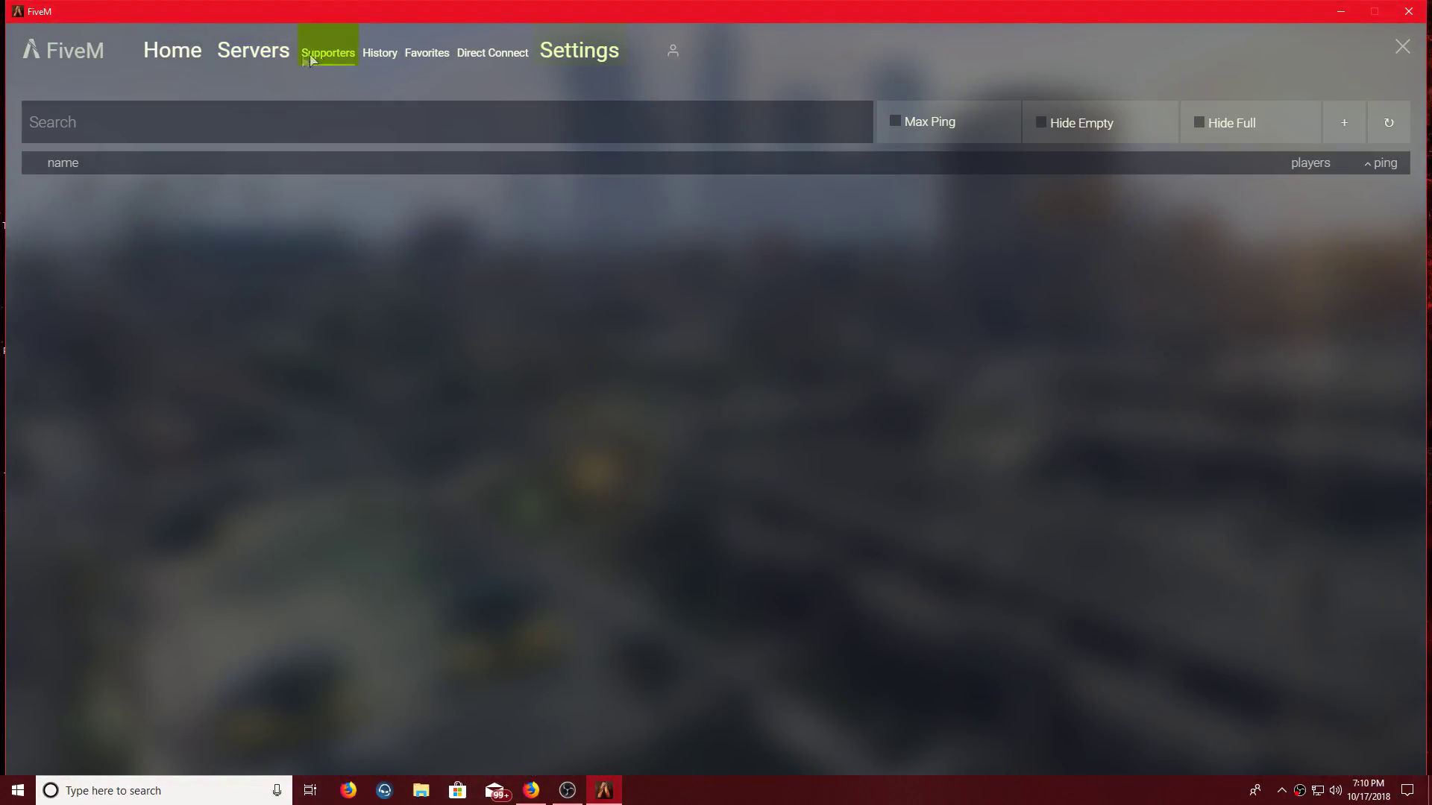
click(159, 53)
scroll(521, 617, down, 15)
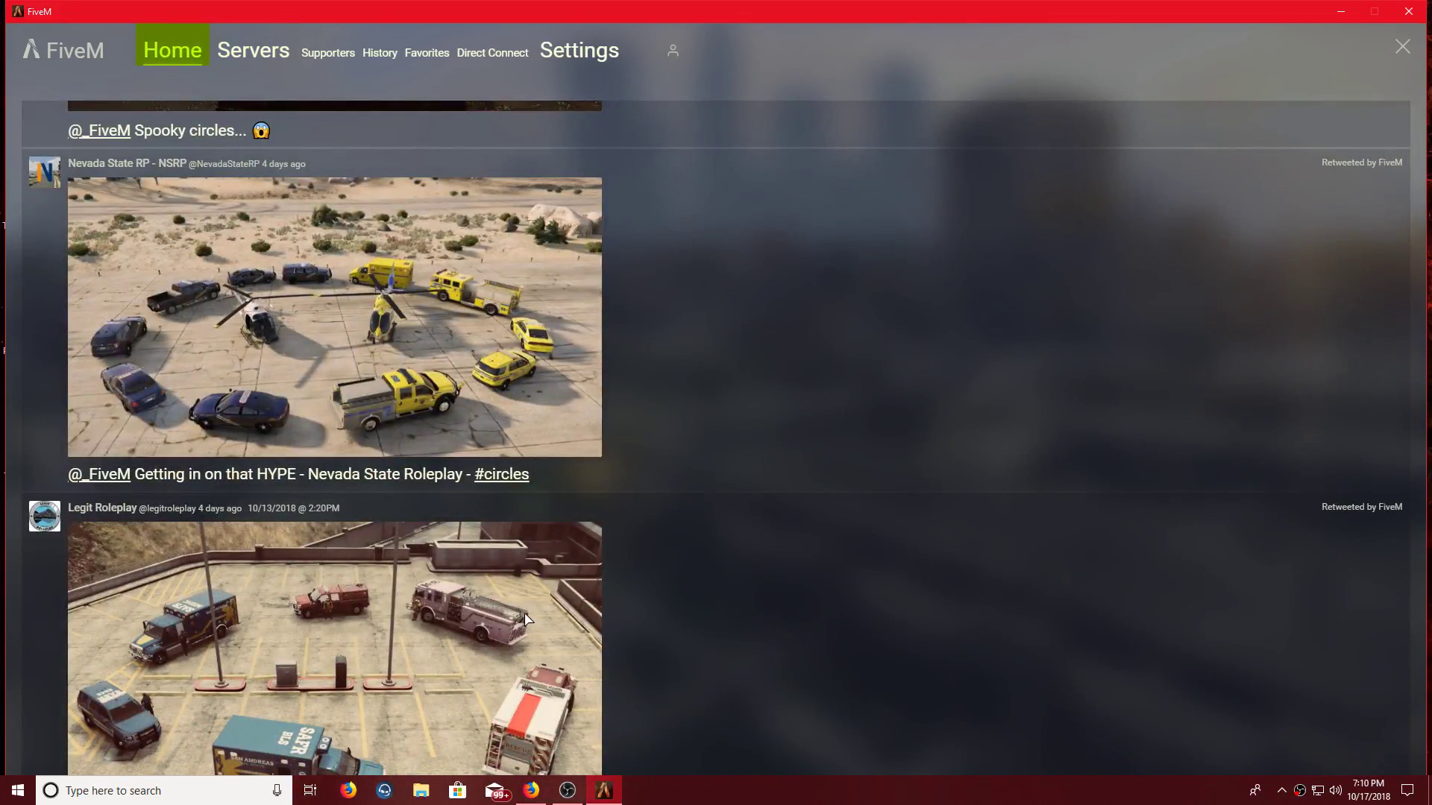
scroll(530, 627, down, 1)
scroll(531, 627, down, 5)
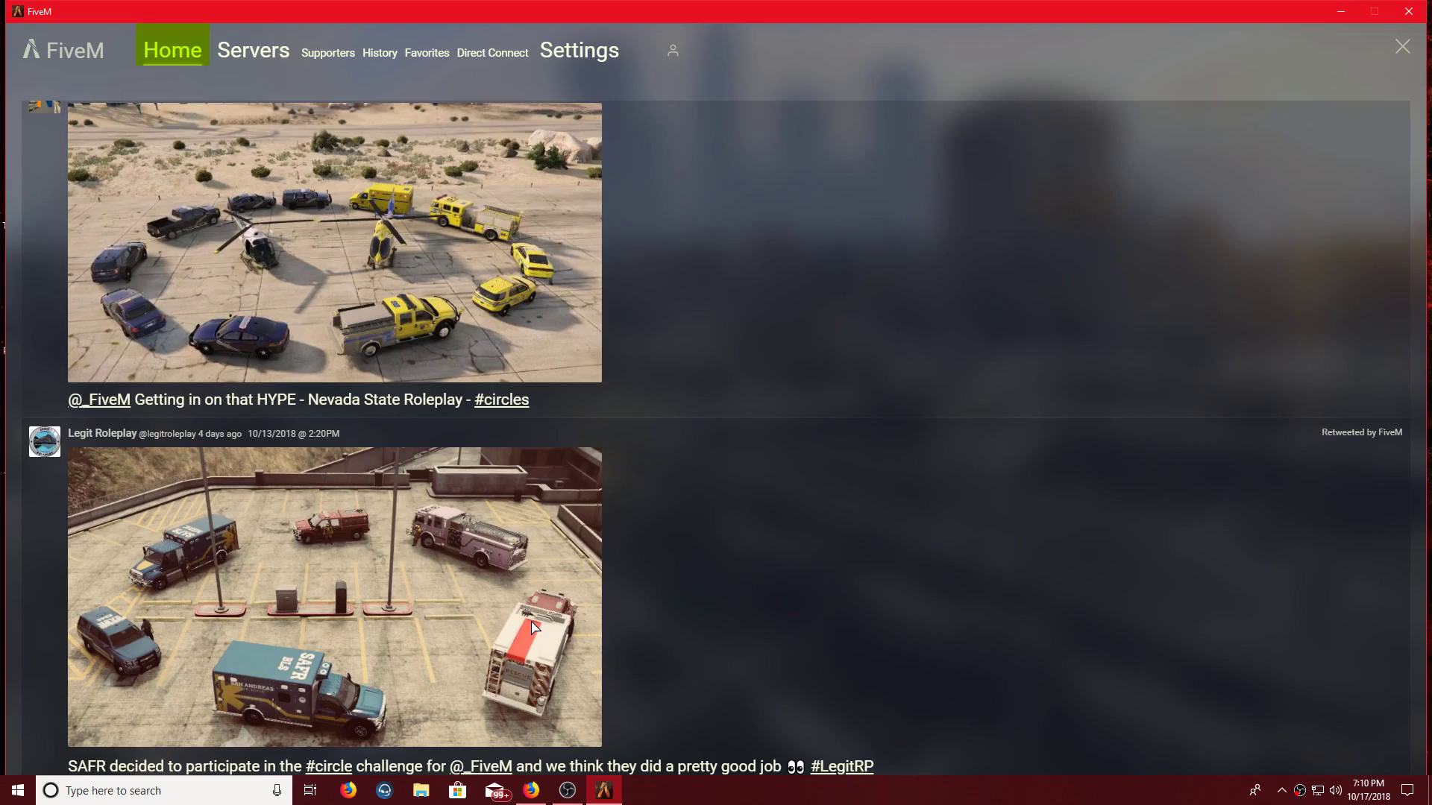
scroll(597, 496, up, 10)
scroll(622, 515, up, 6)
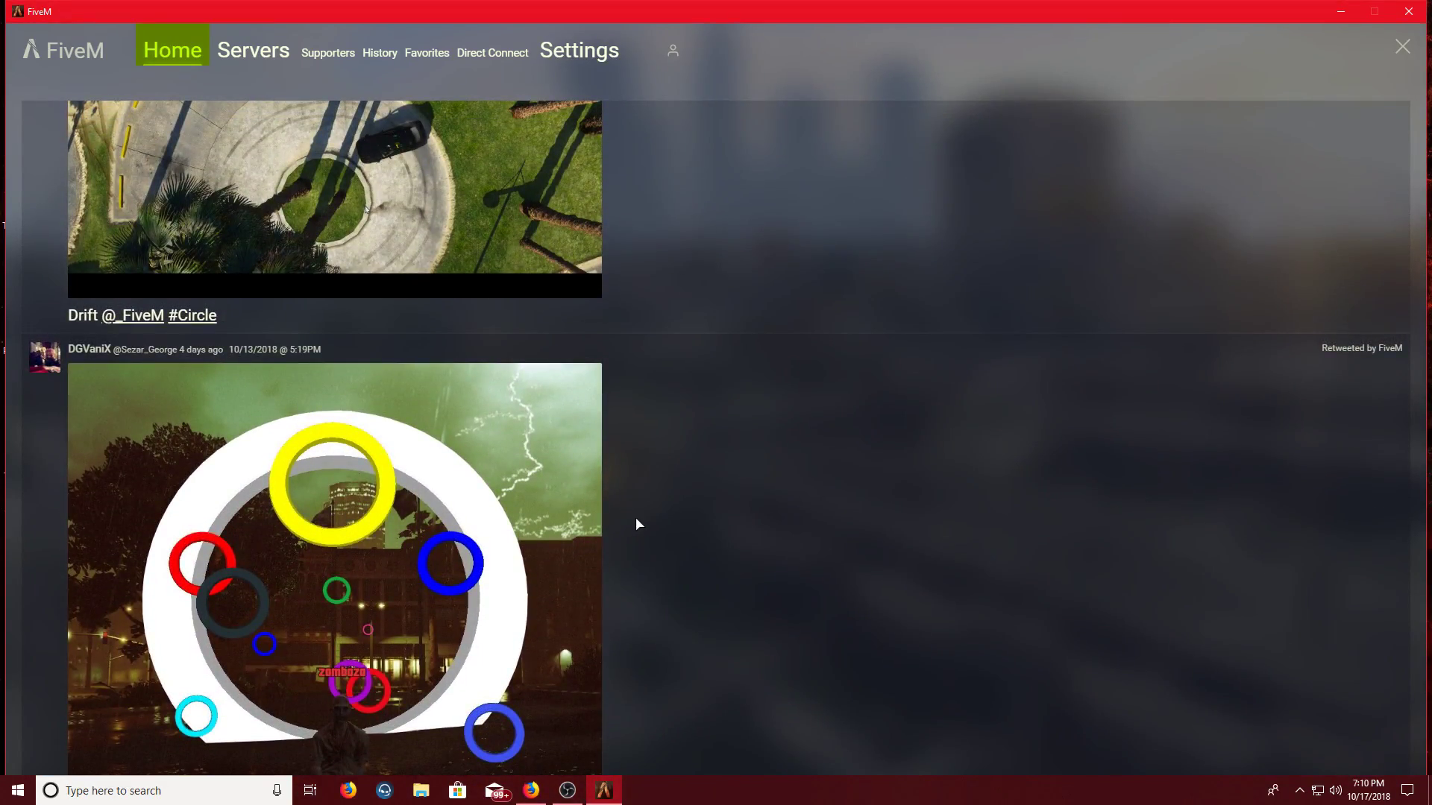
scroll(634, 517, up, 7)
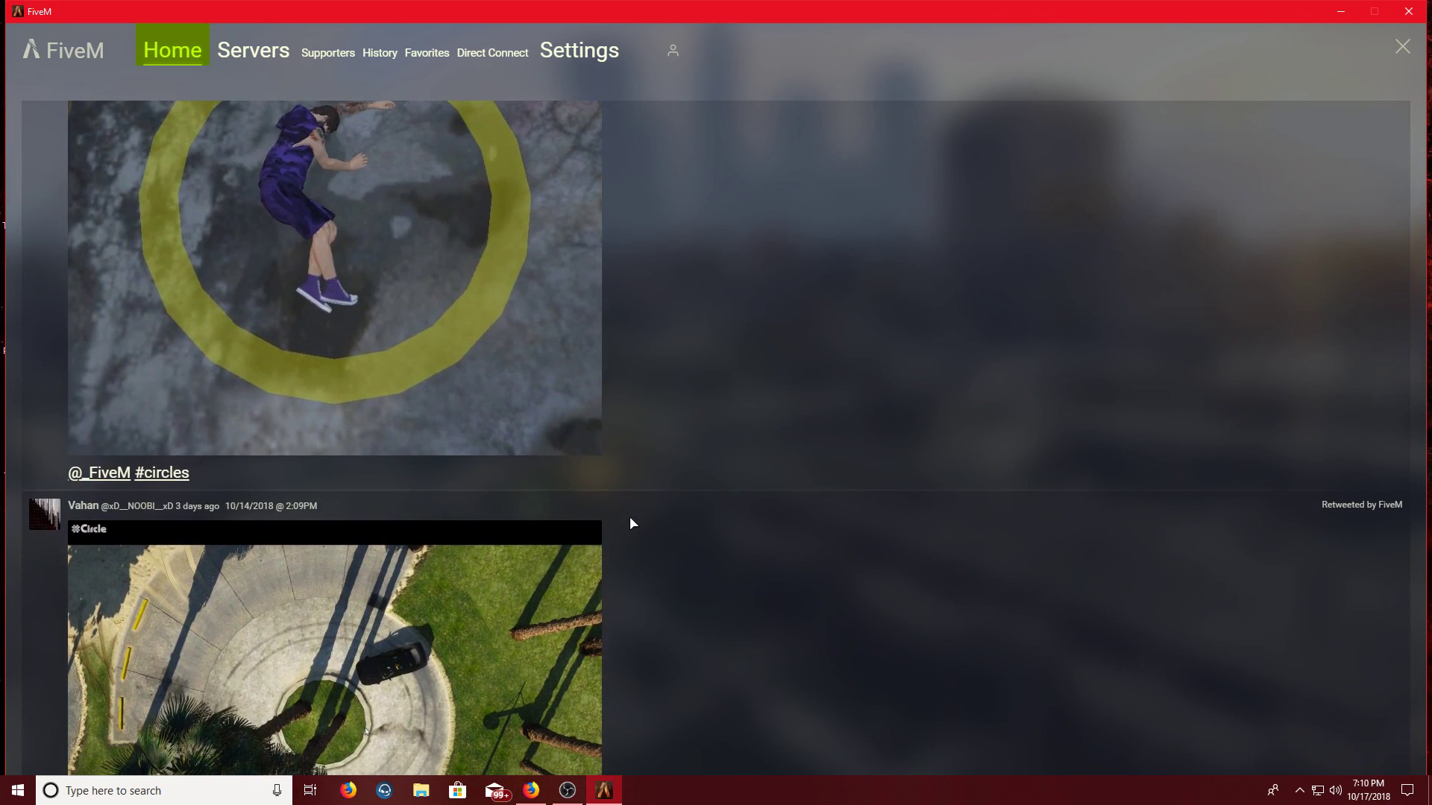
scroll(629, 523, up, 3)
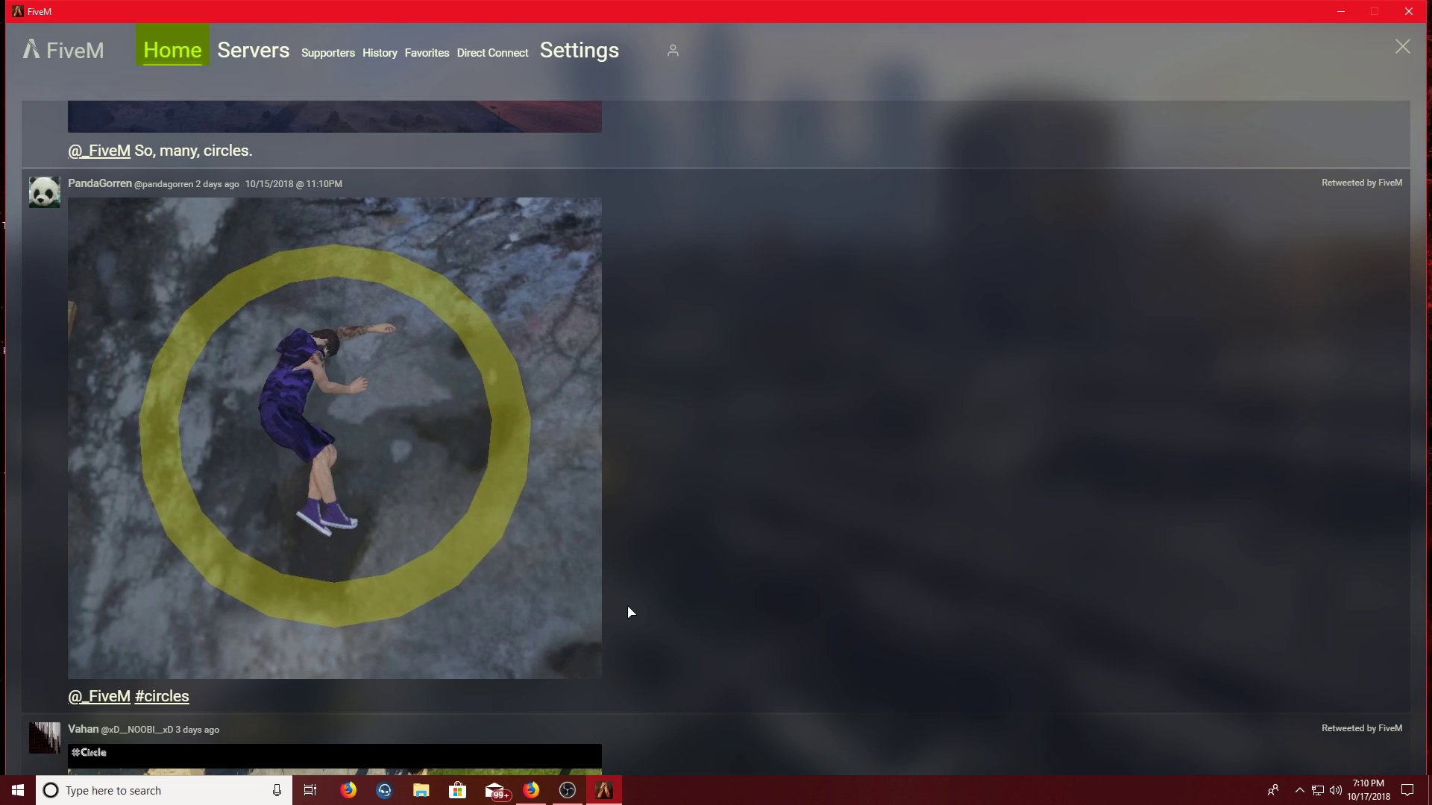
click(1405, 47)
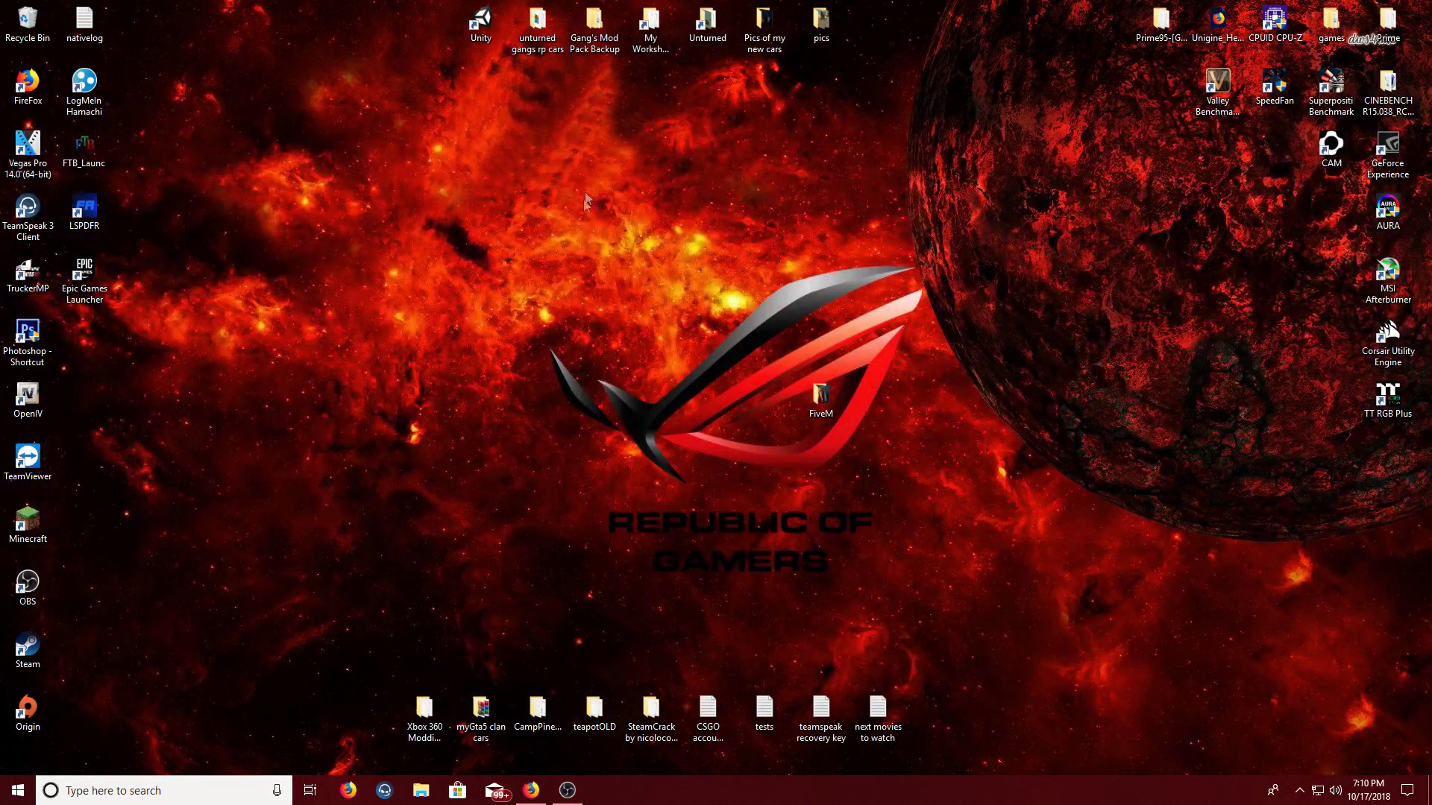
Step: Open the compatibility properties of the FiveM application in the desktop FiveM folder
double_click(819, 393)
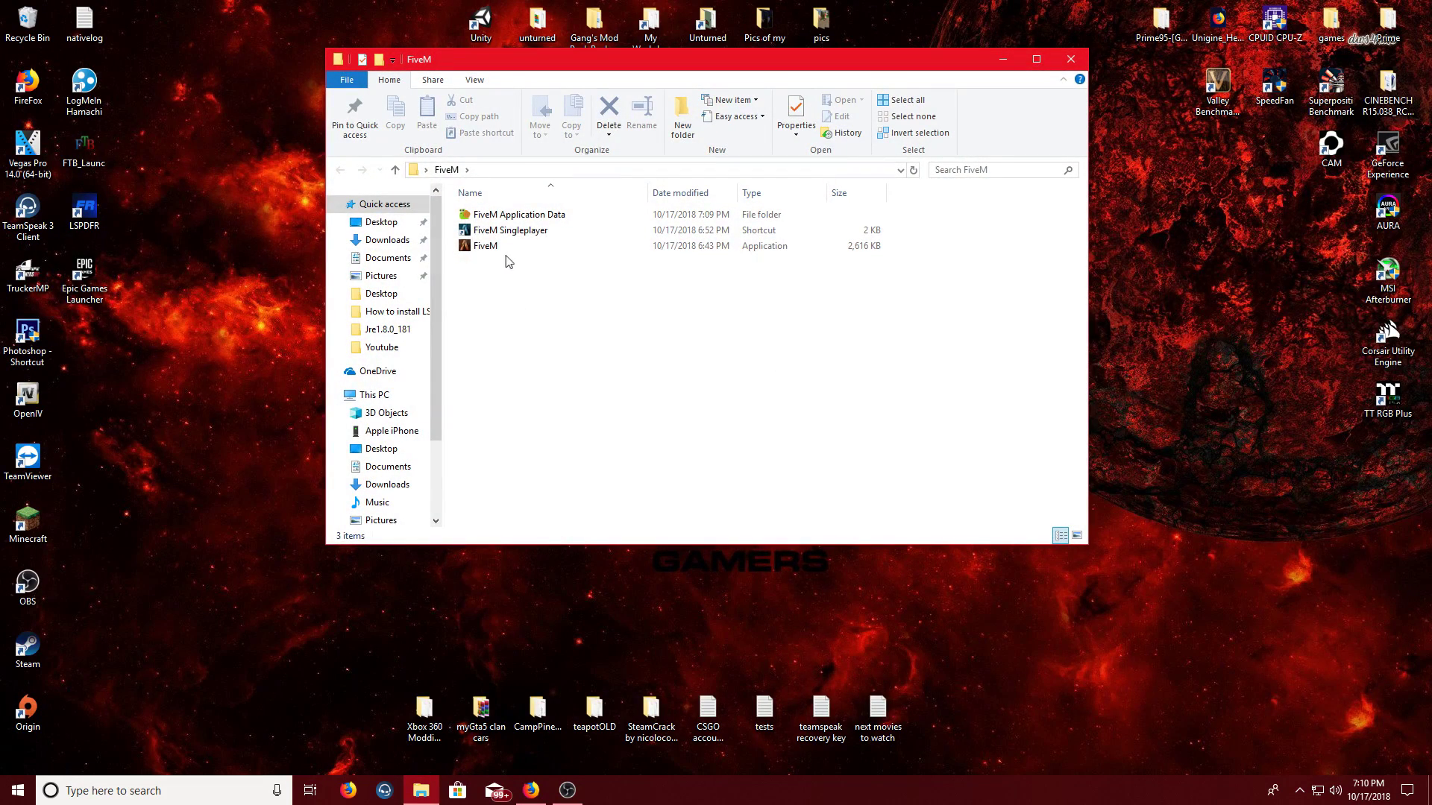
right_click(507, 248)
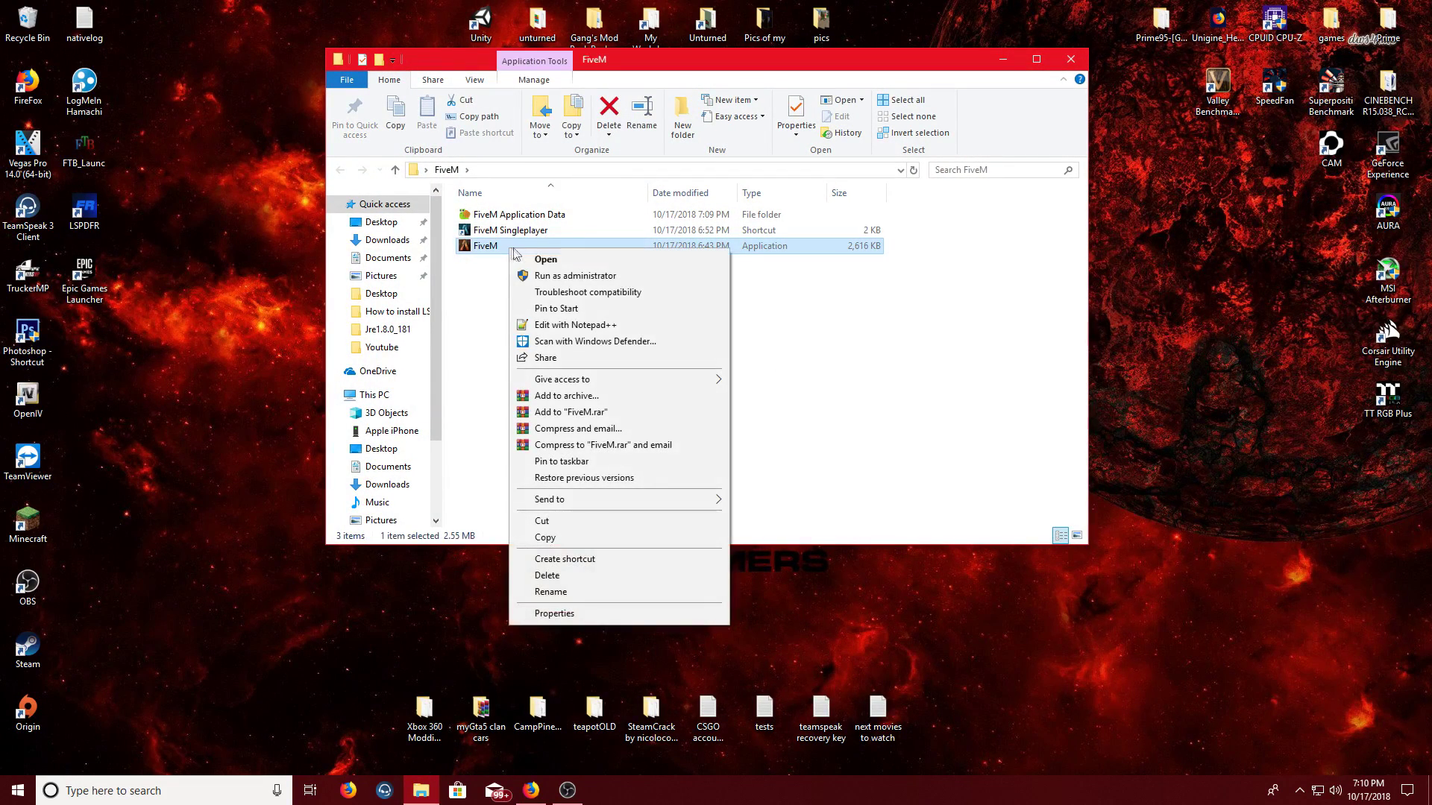
click(575, 613)
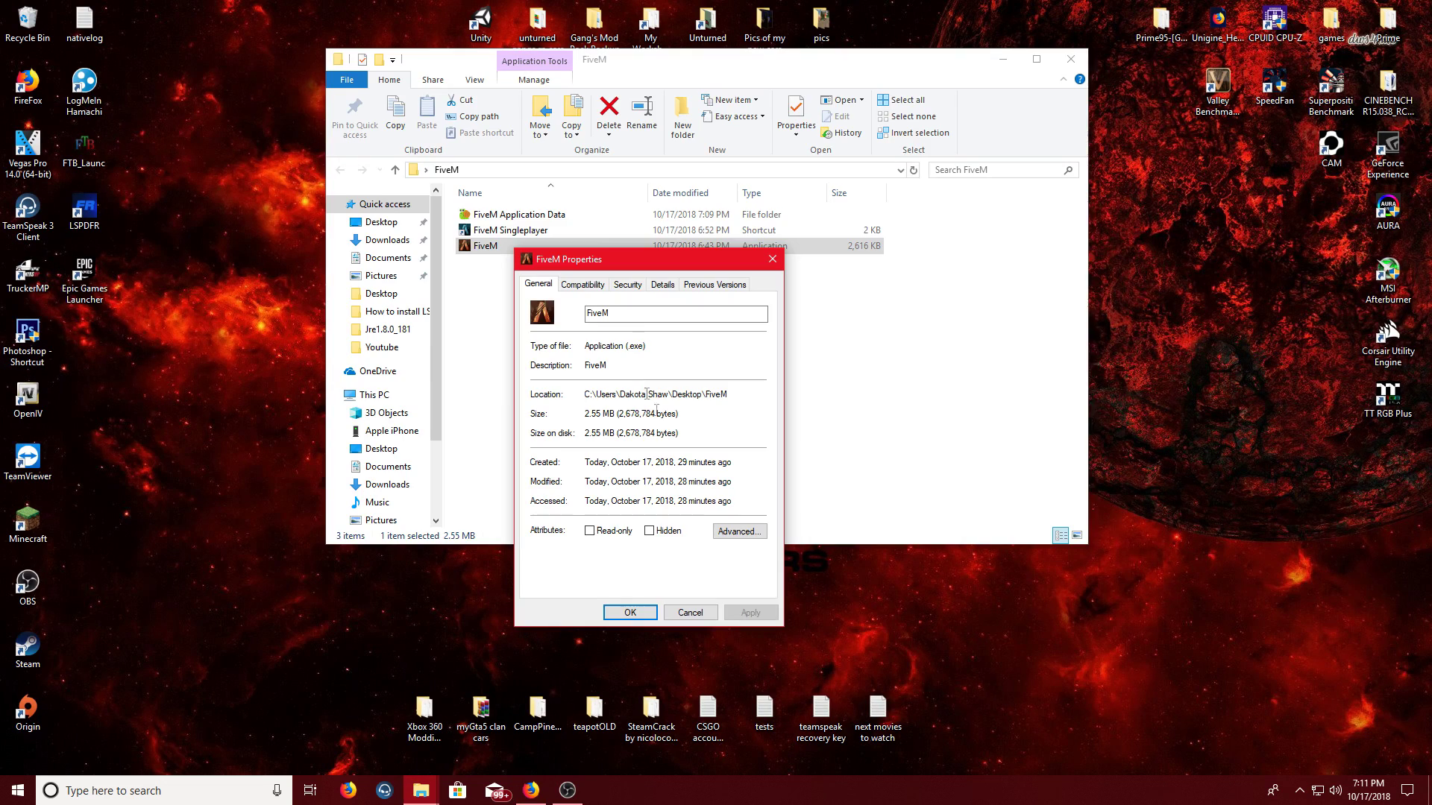
click(599, 285)
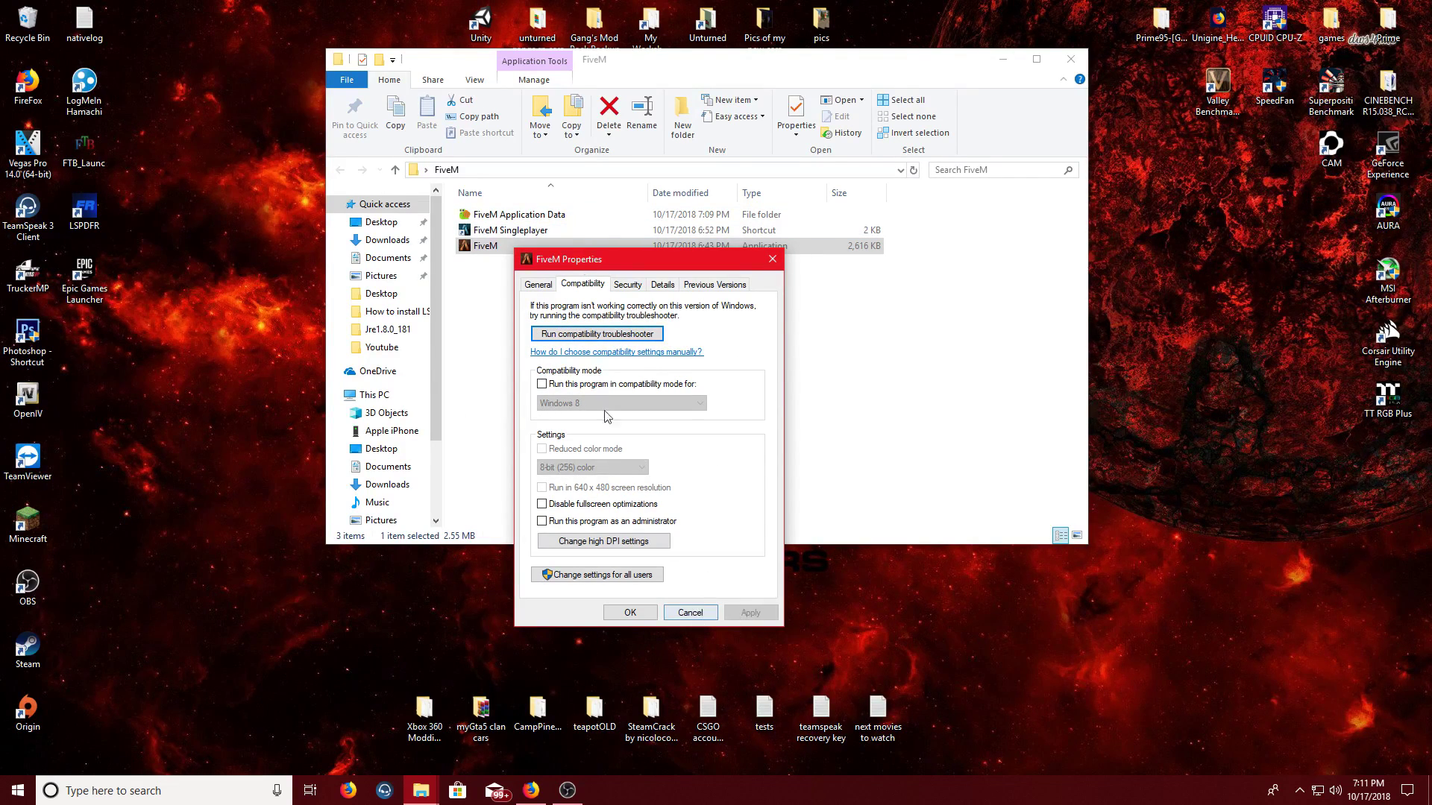
right_click(480, 252)
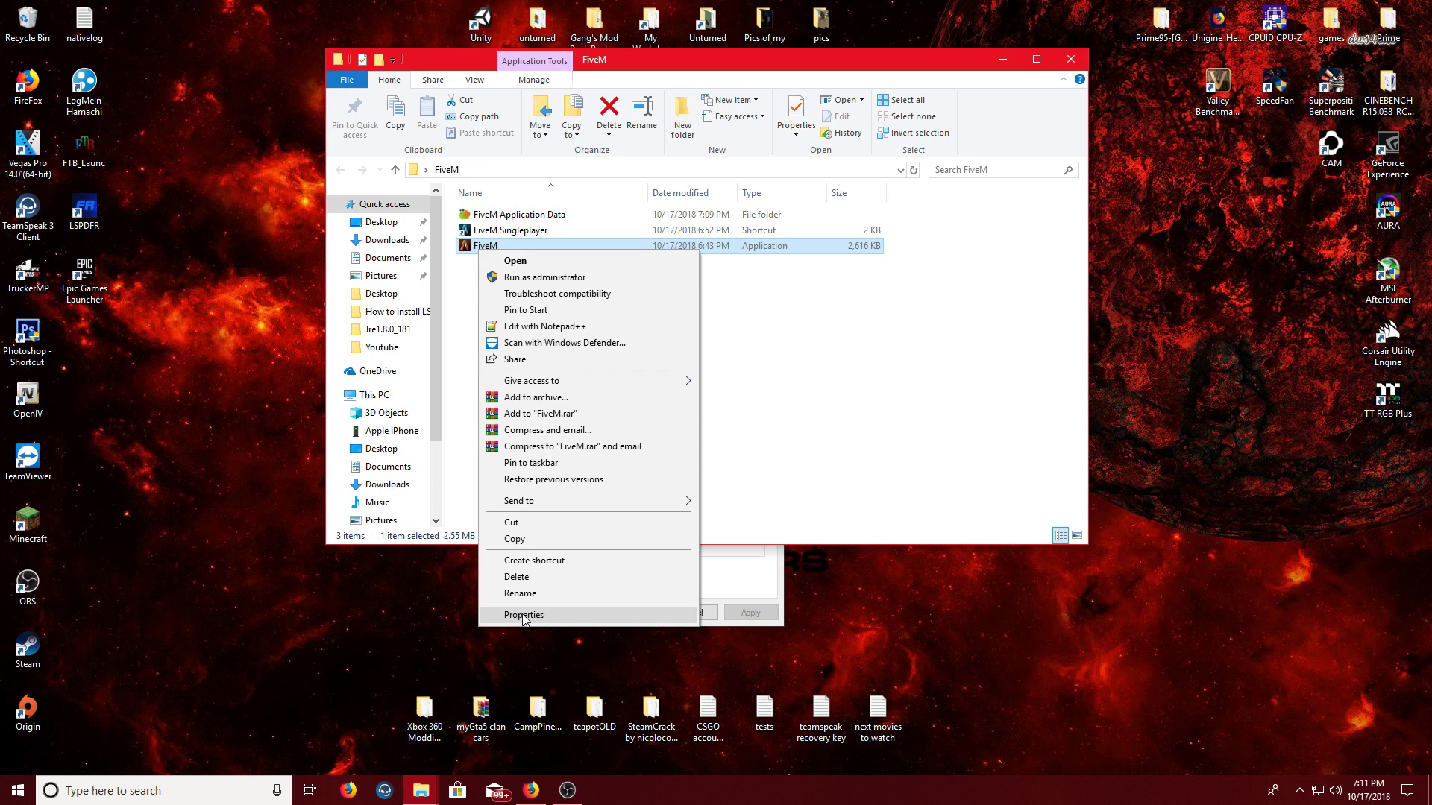
click(724, 579)
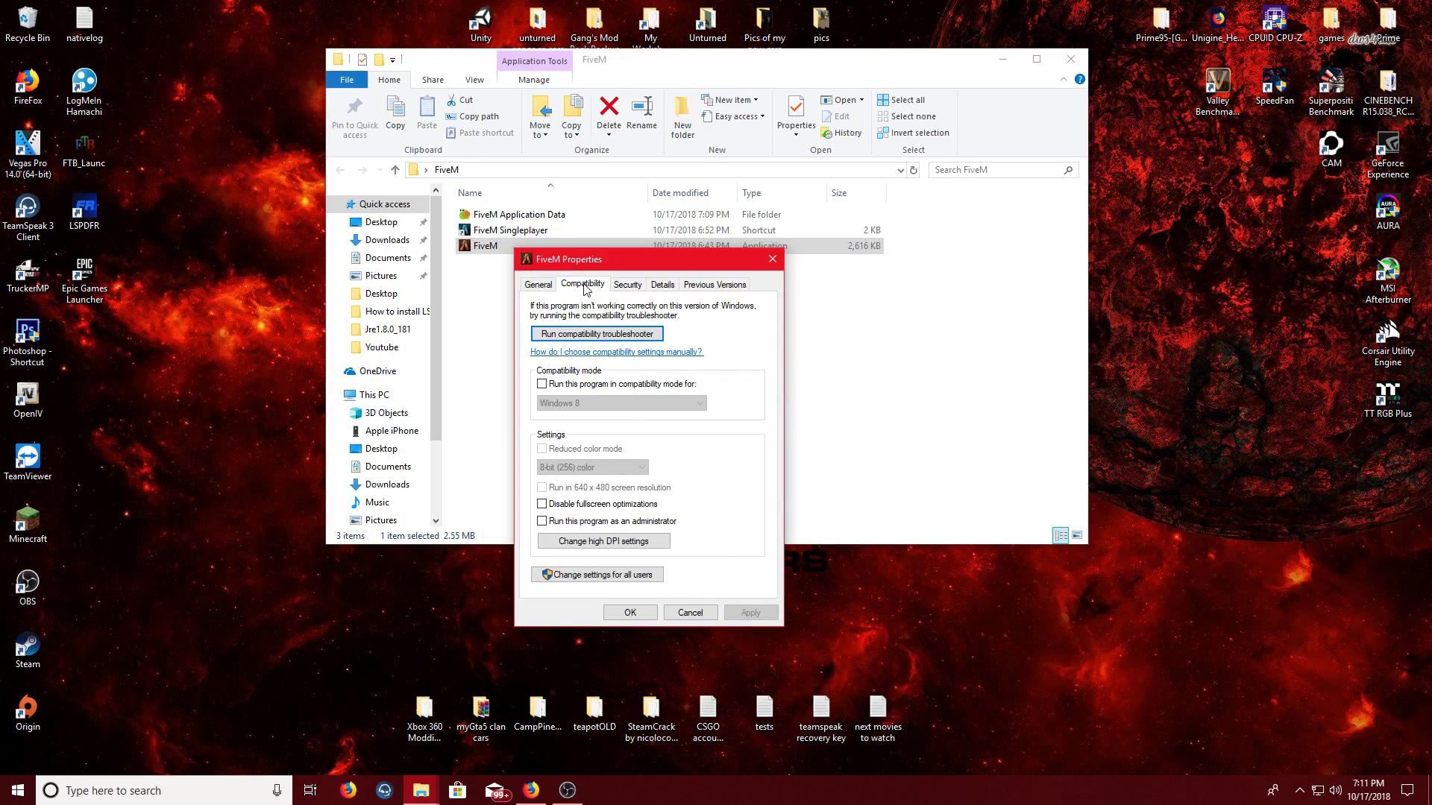
Step: Enable compatibility mode with Windows 8 for the FiveM application and save its properties
click(550, 384)
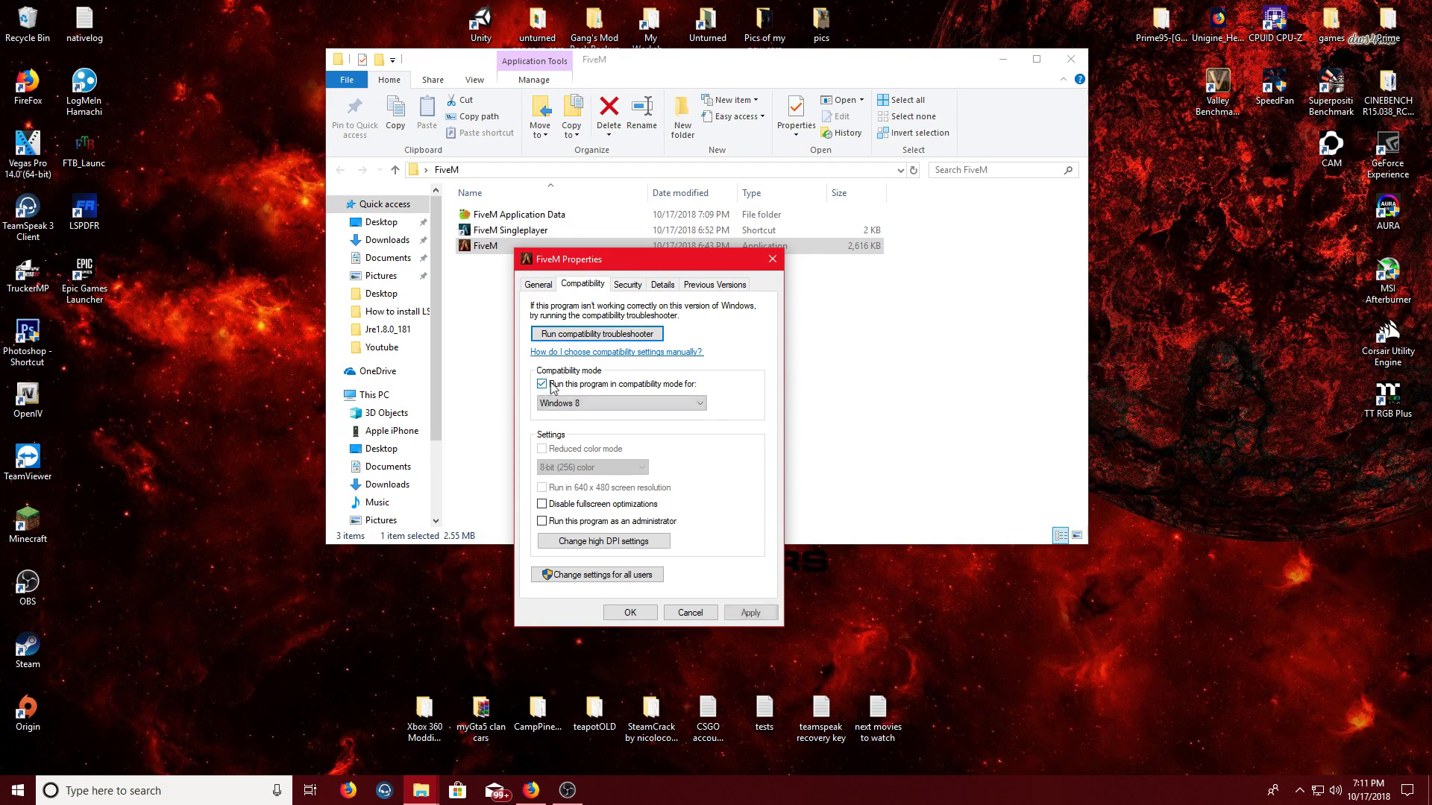
click(573, 414)
click(575, 407)
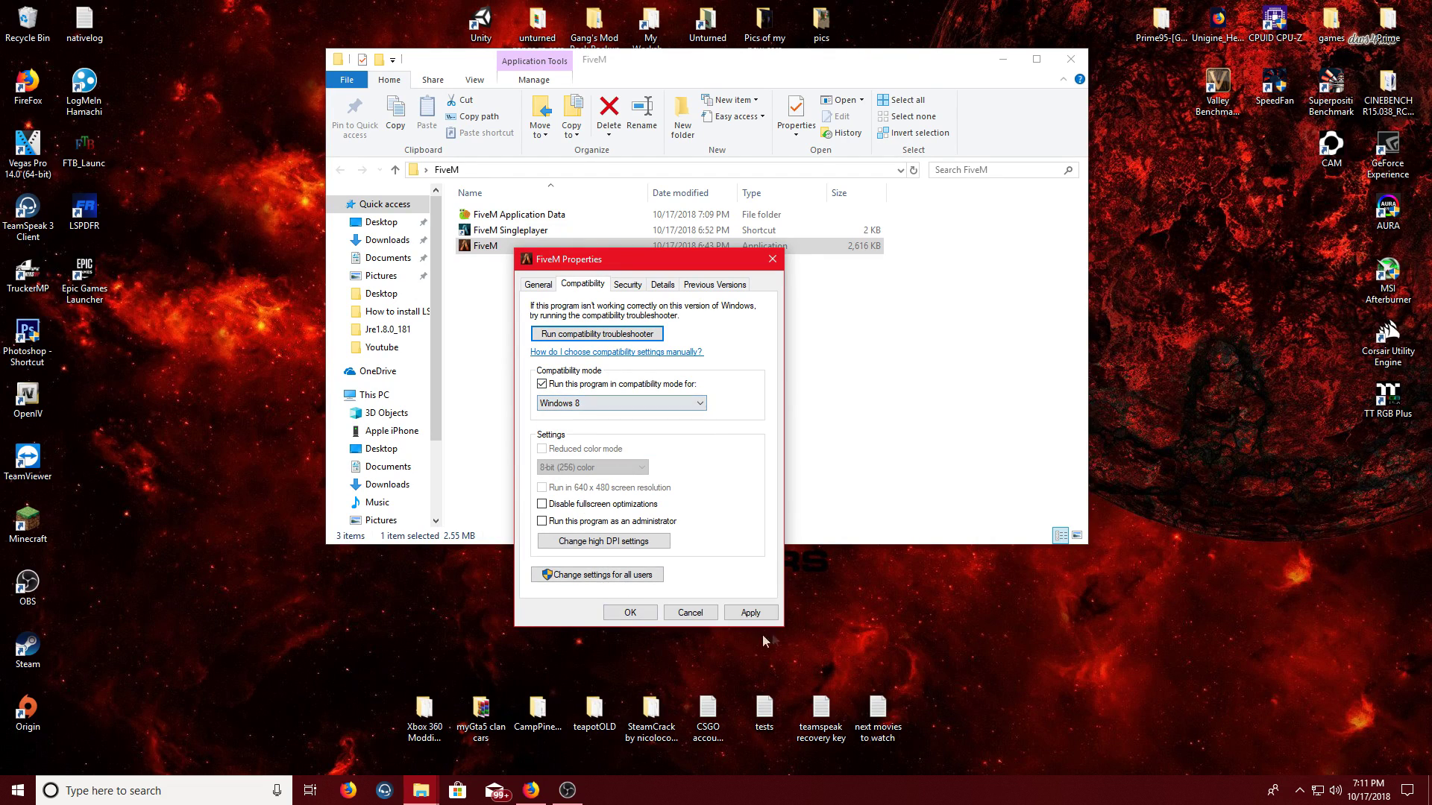
click(632, 613)
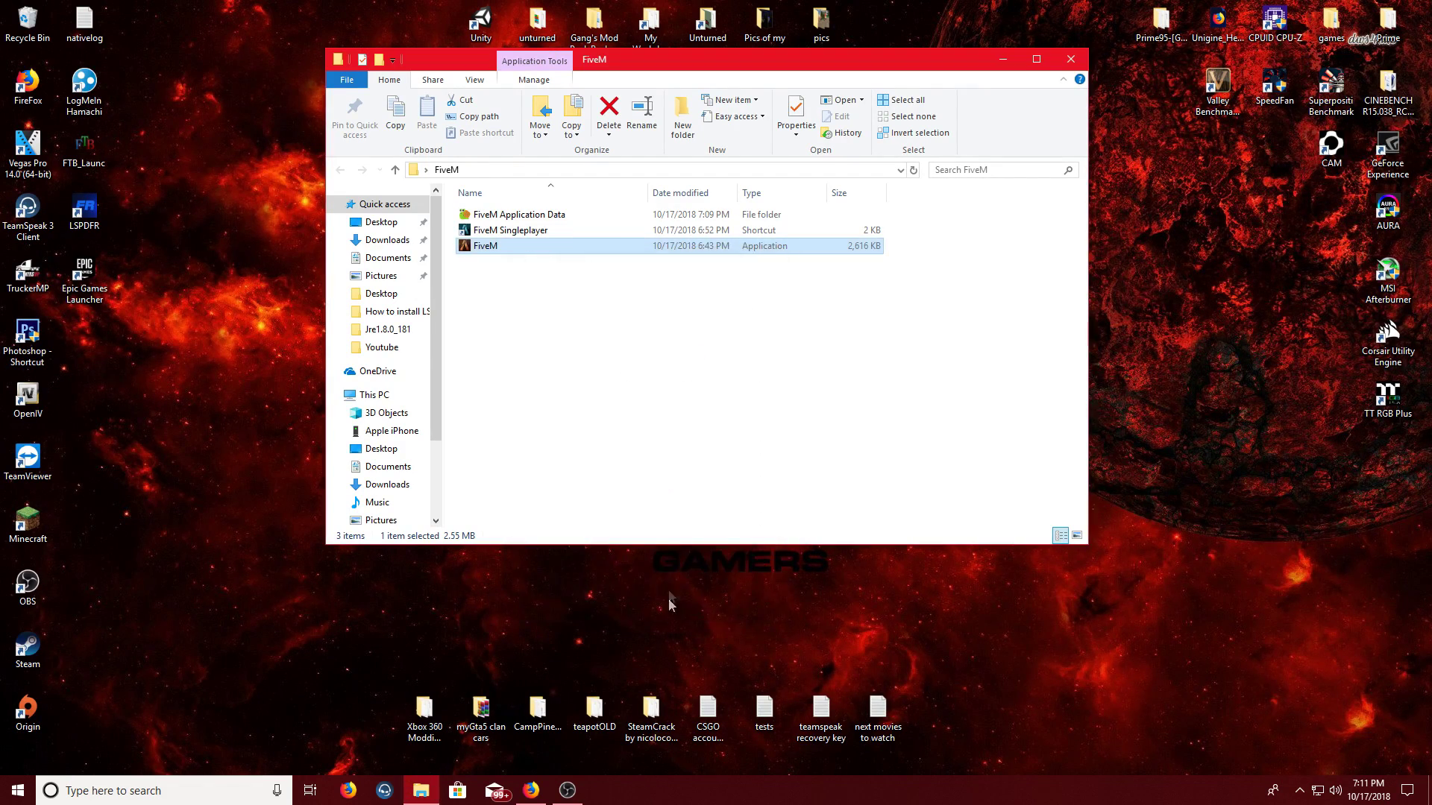